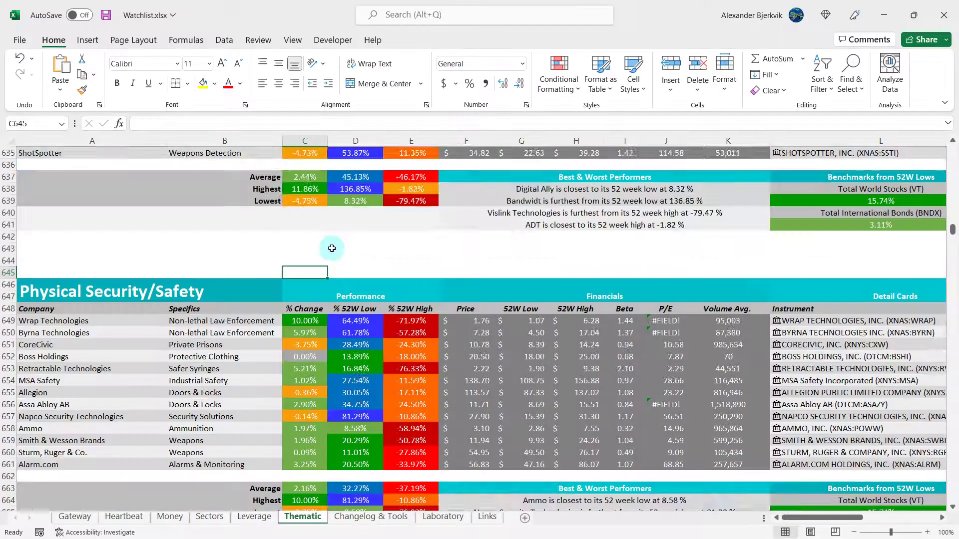
# - Examine the Physical Security/Safety section of the watchlist, focusing on the Ammo row's specifics and its 52-week low and high percentages
pyautogui.scroll(-2, 329, 280)
pyautogui.scroll(1, 325, 388)
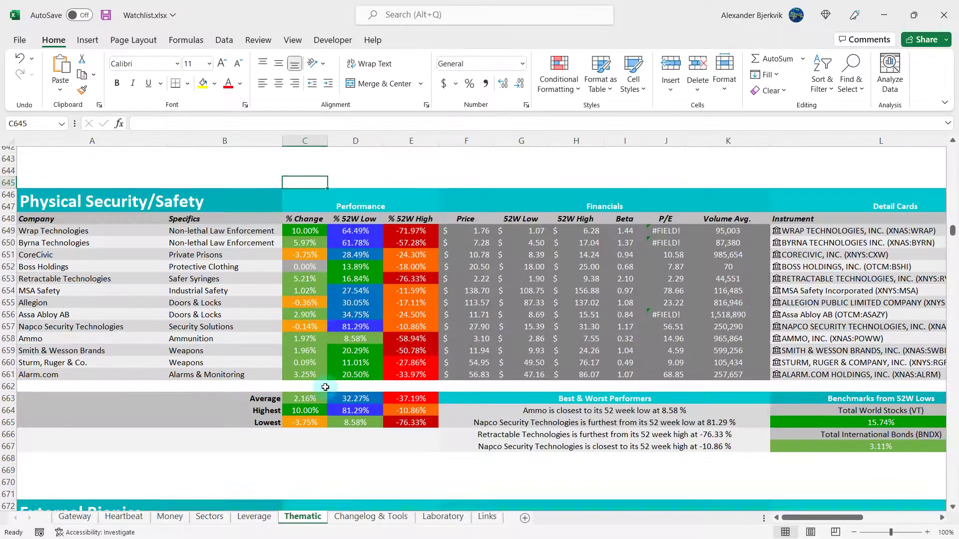
pyautogui.scroll(-1, 325, 387)
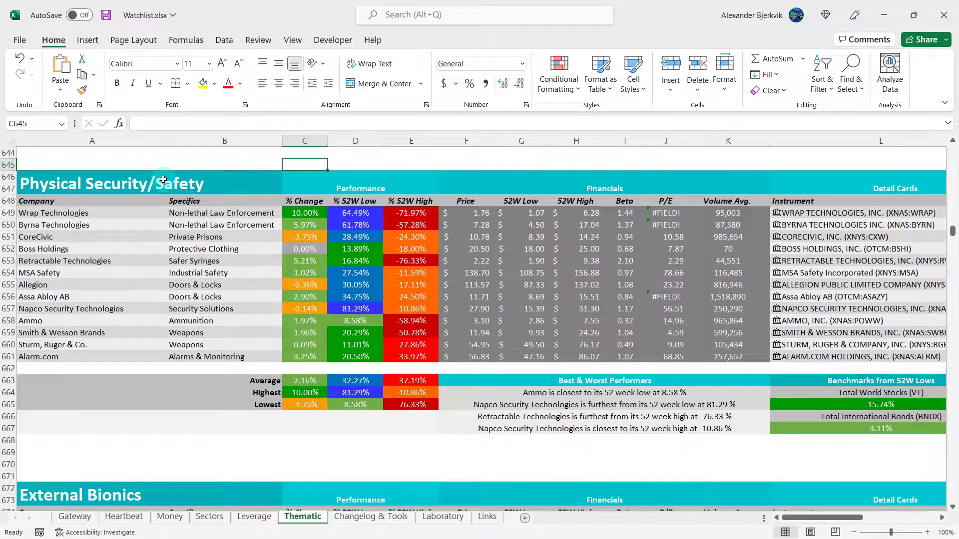
pyautogui.click(247, 185)
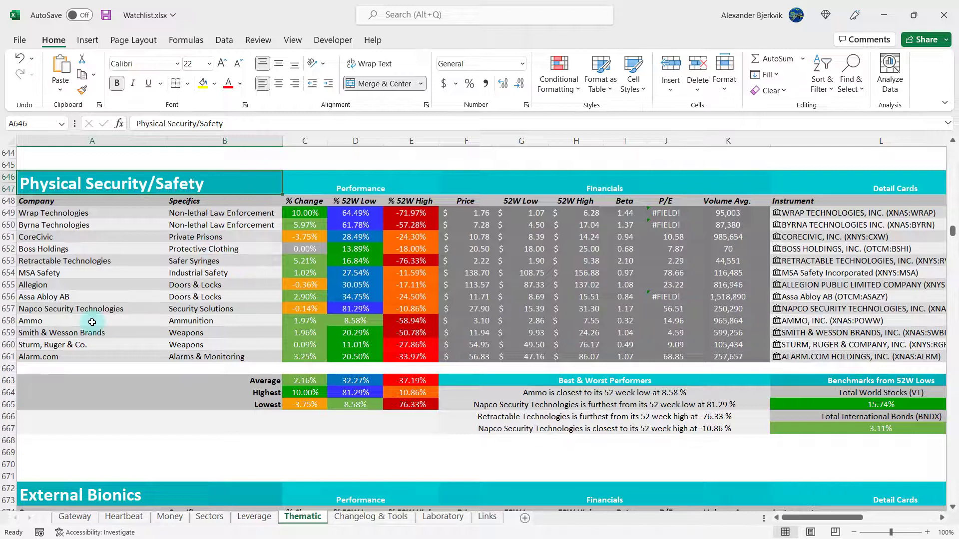
pyautogui.click(92, 322)
pyautogui.click(230, 323)
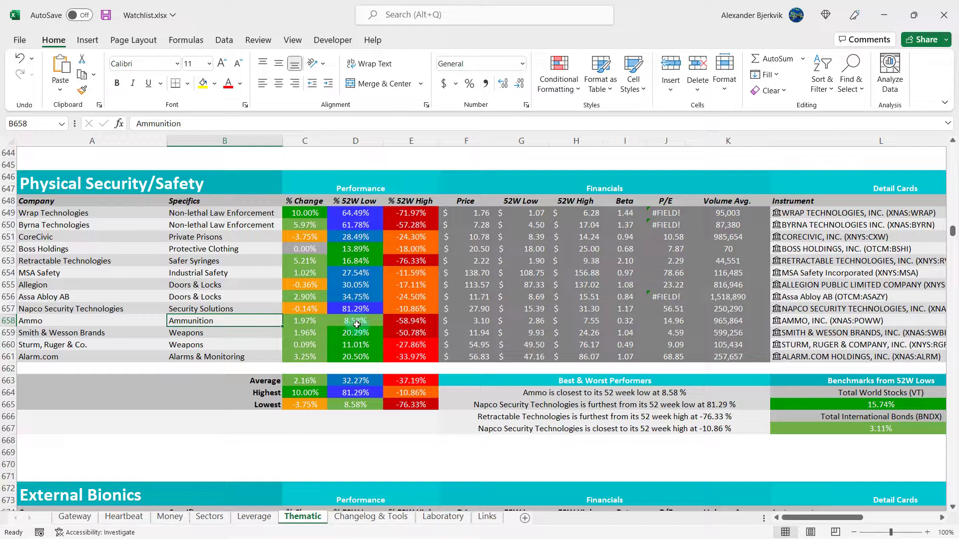
pyautogui.click(358, 324)
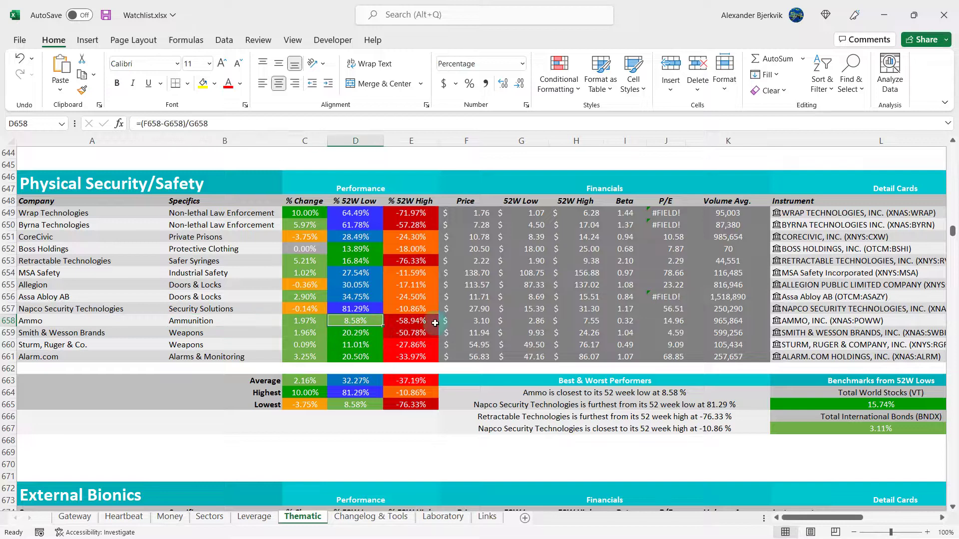
pyautogui.click(423, 323)
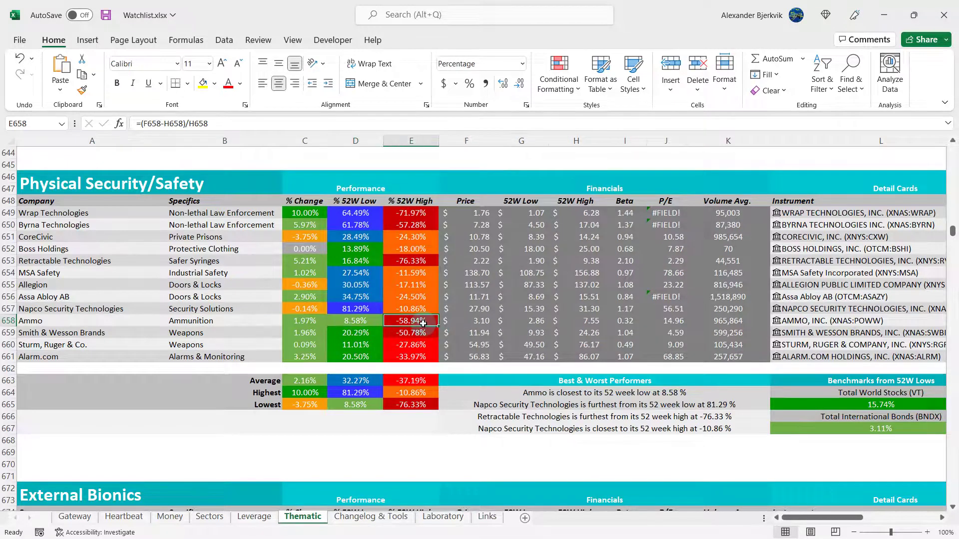
pyautogui.click(381, 455)
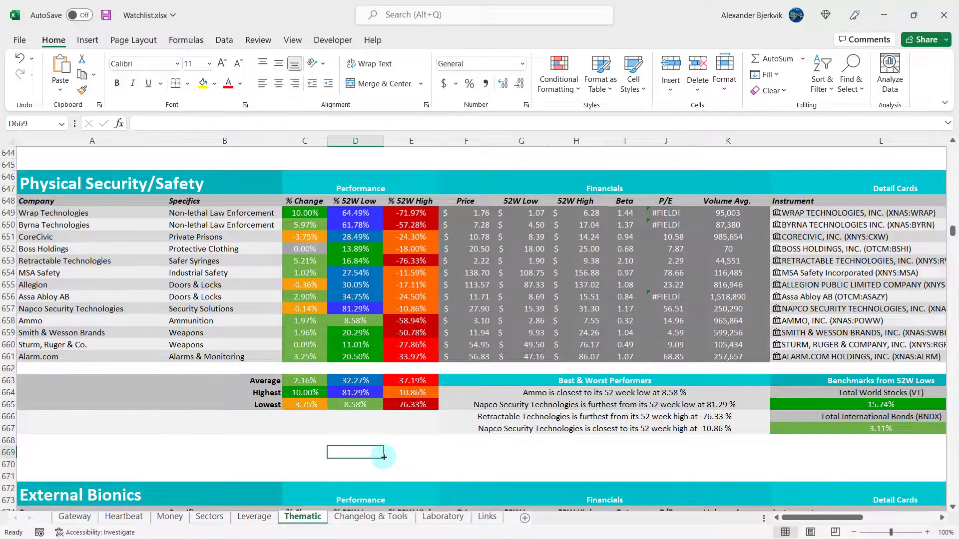
# - Switch to the browser and look through the Ammo Inc. home page, including its brands and the stelTH and STREAK product lines
pyautogui.hotkey('alt', 'Tab')
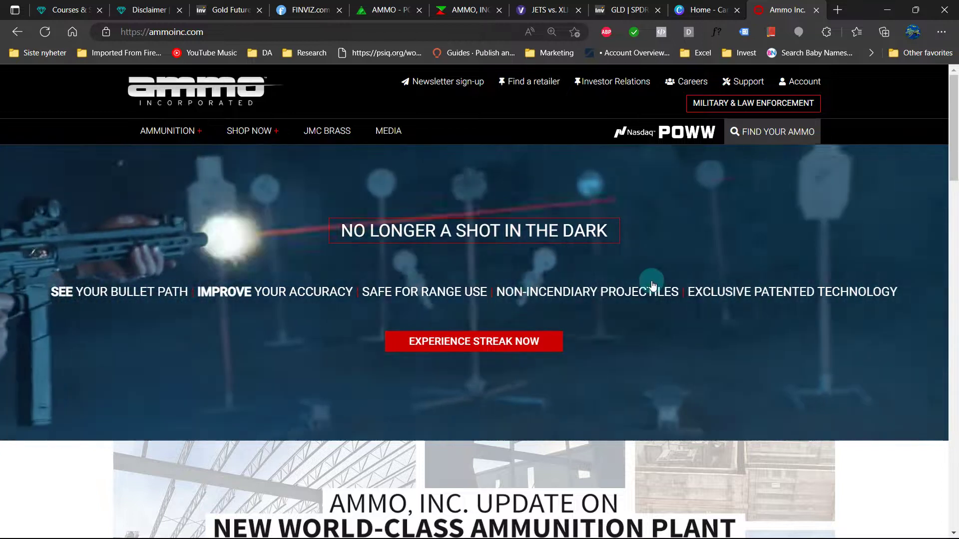
pyautogui.scroll(-5, 649, 283)
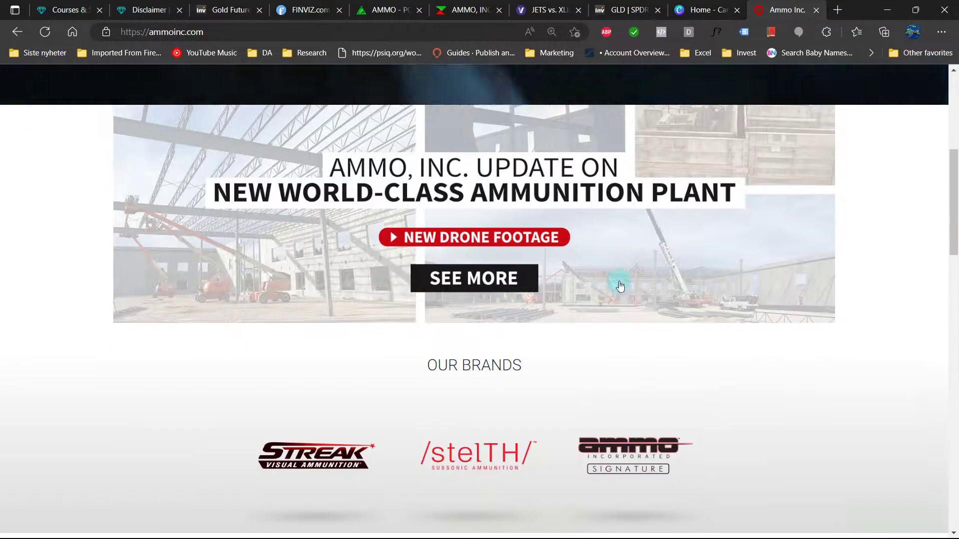
pyautogui.scroll(-5, 415, 298)
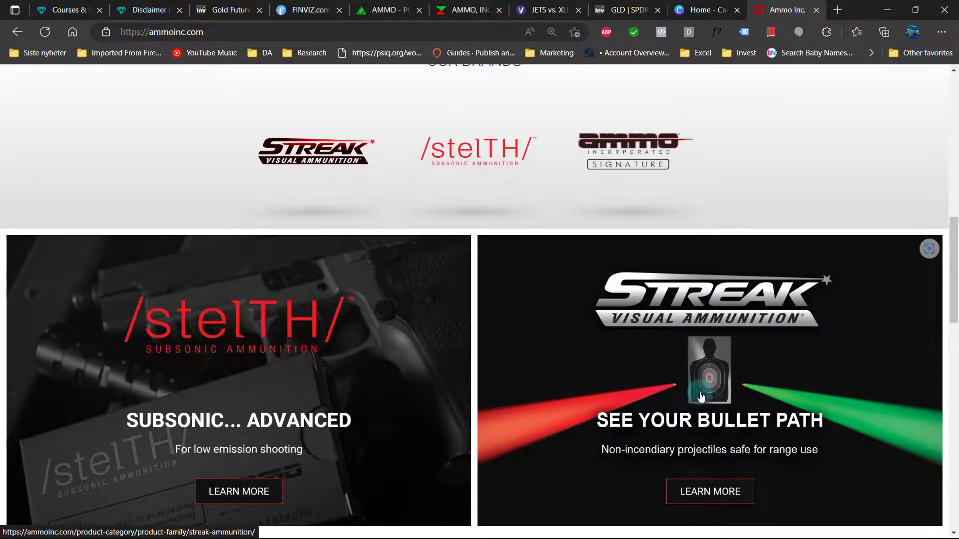
pyautogui.scroll(-6, 597, 364)
pyautogui.scroll(4, 597, 361)
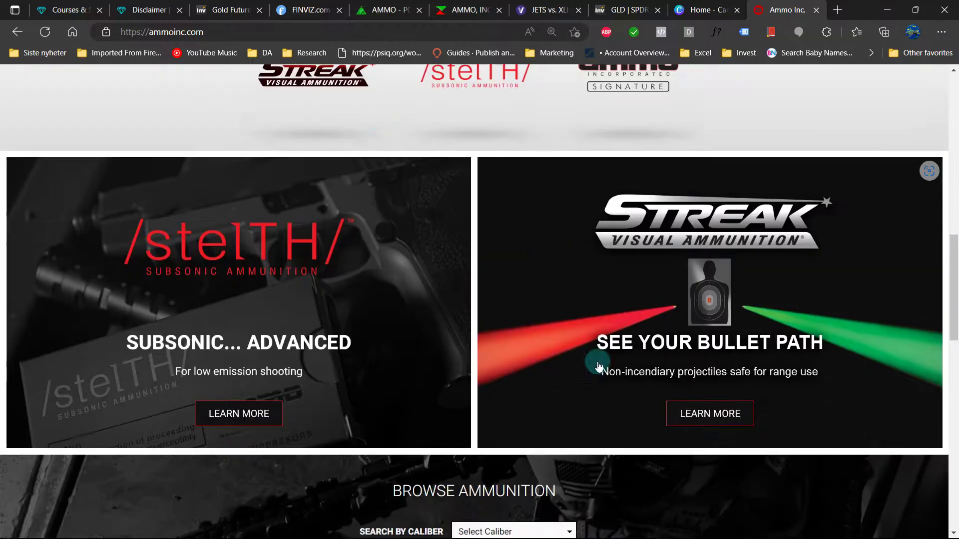
# - Show Investing.com's weekly POWW chart in full screen with its price history back to 2014 in view
pyautogui.click(227, 10)
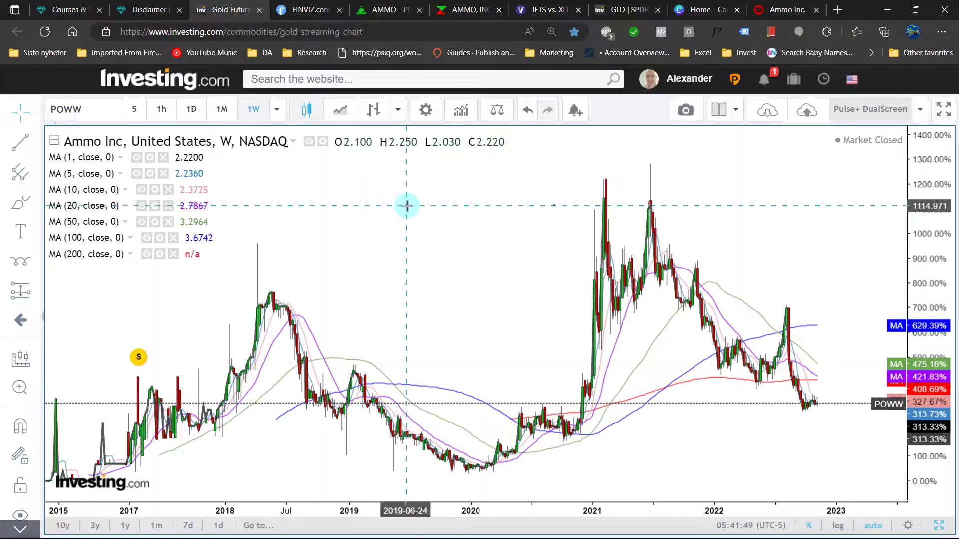
pyautogui.press('F11')
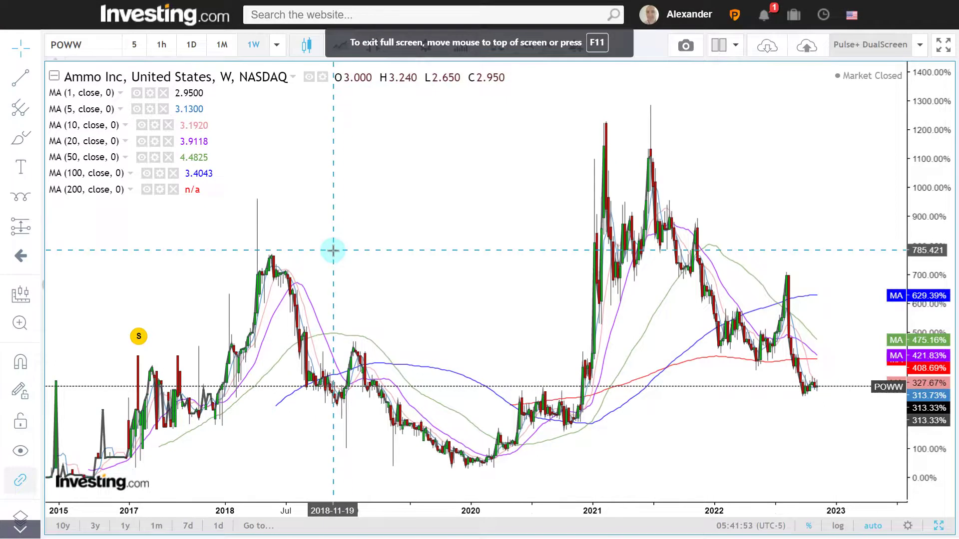
pyautogui.scroll(-4, 333, 250)
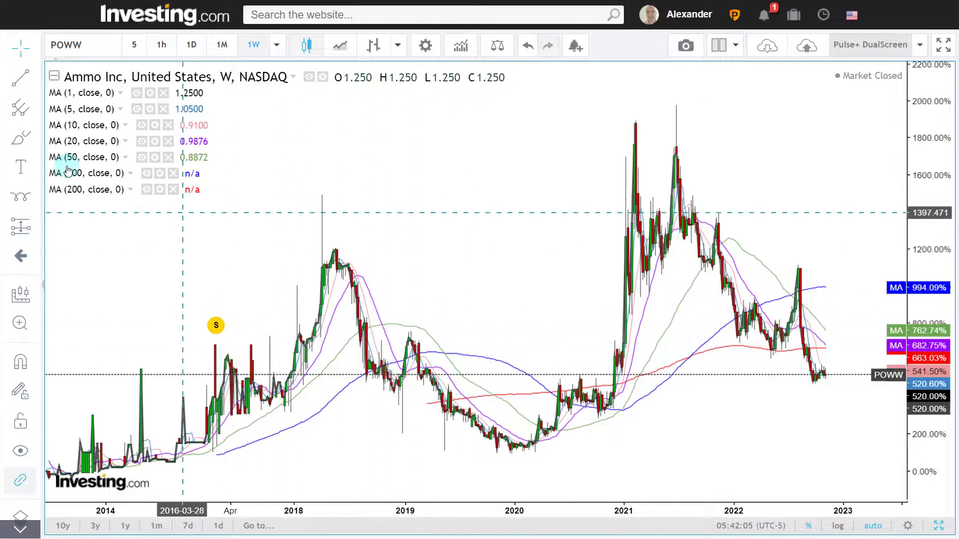
# - Overlay repeating cycle arcs on the weekly chart, spanning from the January 2020 low back to February 2016, and discard them
pyautogui.click(22, 198)
pyautogui.click(519, 451)
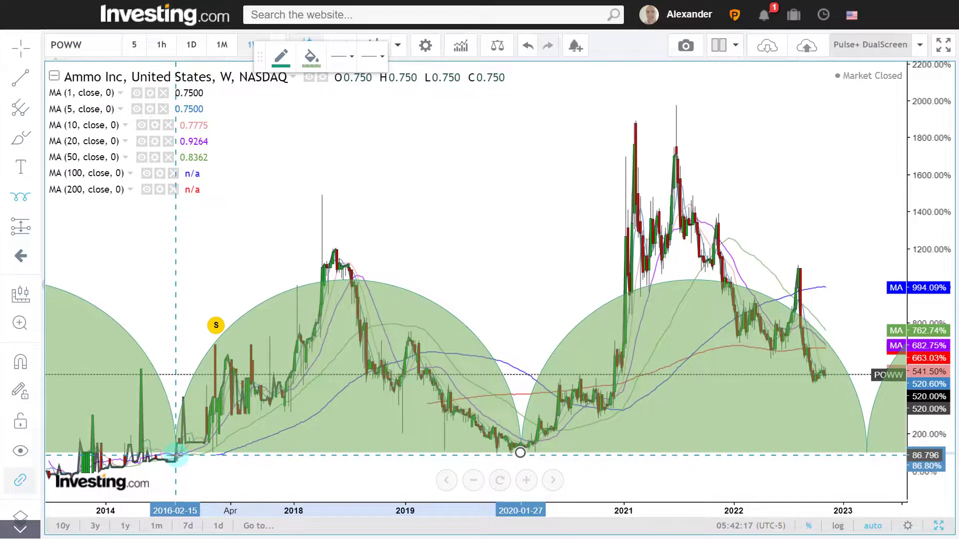
pyautogui.press('Escape')
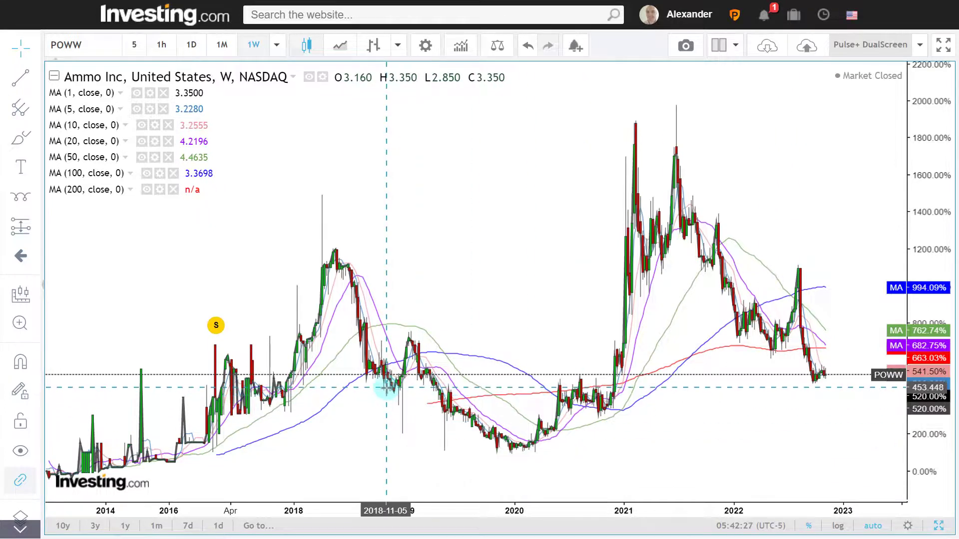
# - Mark the declines from the 2018 and 2021 peaks and the moves following them with a pink highlighter, and clear the marks
pyautogui.hotkey('ctrl', 'F3')
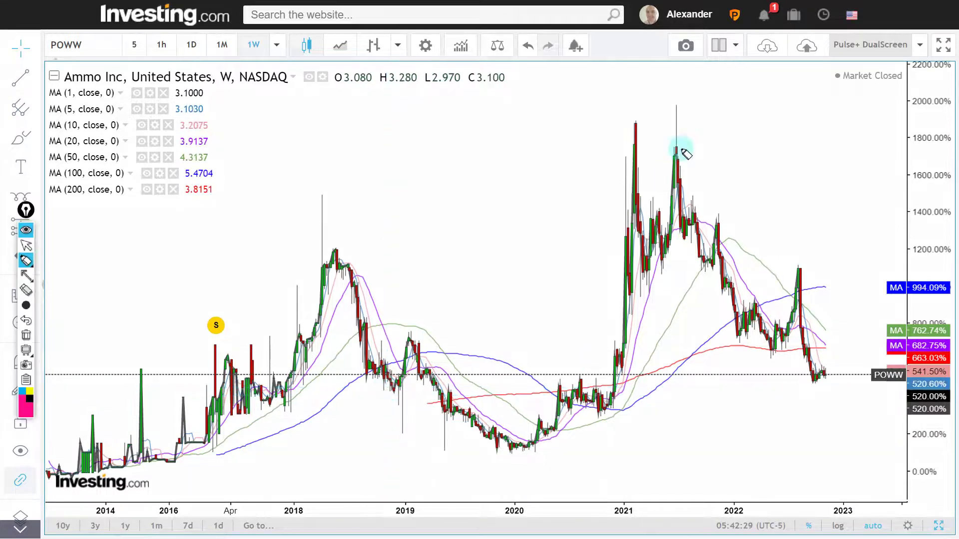
pyautogui.moveTo(331, 246)
pyautogui.mouseDown()
pyautogui.moveTo(366, 291)
pyautogui.moveTo(398, 391)
pyautogui.mouseUp()
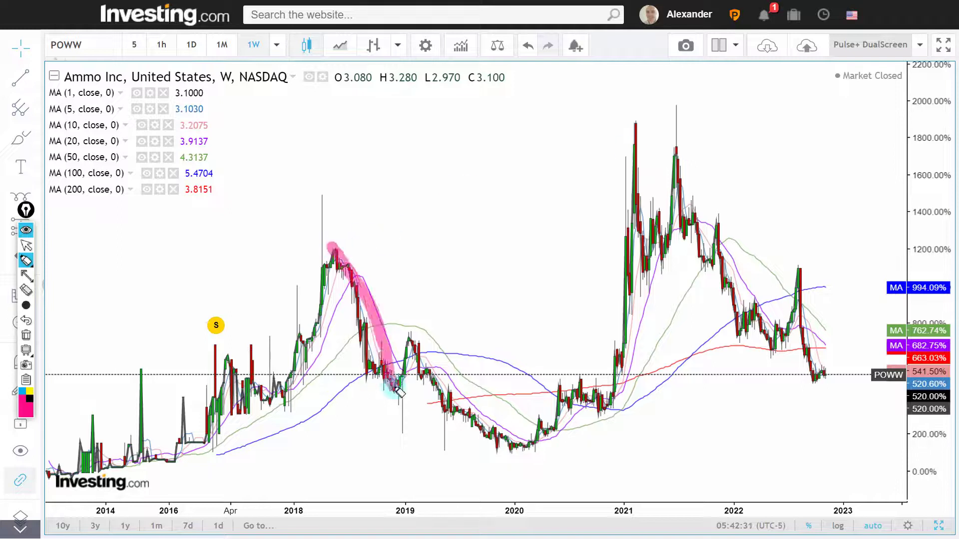
pyautogui.moveTo(678, 159); pyautogui.dragTo(755, 319)
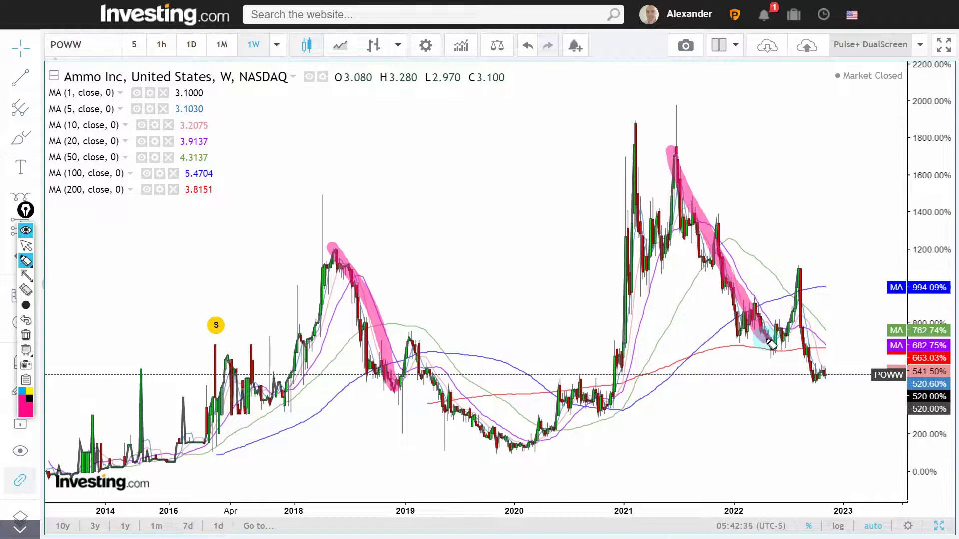
pyautogui.moveTo(405, 383)
pyautogui.mouseDown()
pyautogui.moveTo(427, 342)
pyautogui.moveTo(451, 410)
pyautogui.mouseUp()
pyautogui.moveTo(772, 344)
pyautogui.mouseDown()
pyautogui.moveTo(798, 271)
pyautogui.moveTo(816, 343)
pyautogui.mouseUp()
pyautogui.moveTo(457, 409)
pyautogui.mouseDown()
pyautogui.moveTo(455, 370)
pyautogui.moveTo(463, 392)
pyautogui.mouseUp()
pyautogui.press('Escape')
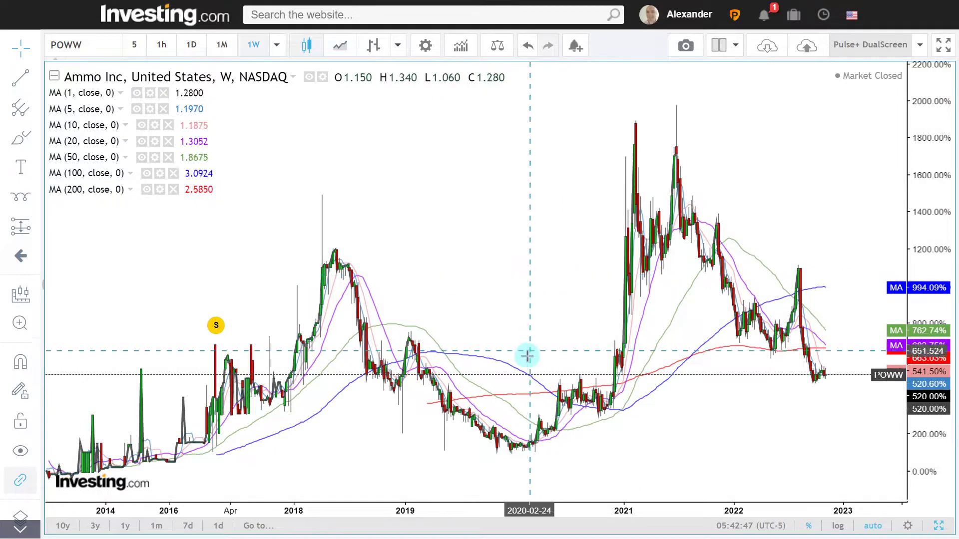
# - Highlight in pink the steep decline from the mid-2022 peak to the latest lows on the weekly chart, and clear the mark
pyautogui.scroll(3, 525, 353)
pyautogui.scroll(4, 528, 356)
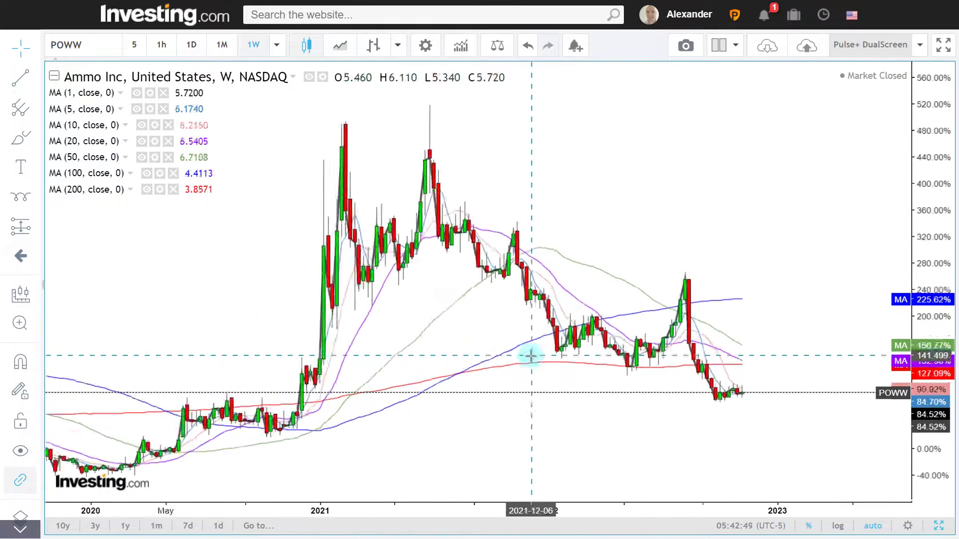
pyautogui.scroll(-5, 536, 351)
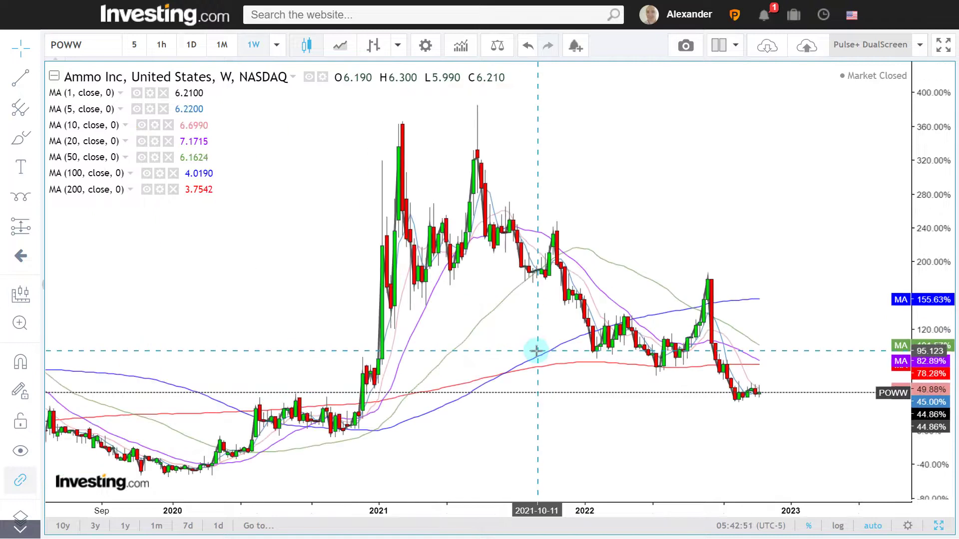
pyautogui.scroll(6, 538, 351)
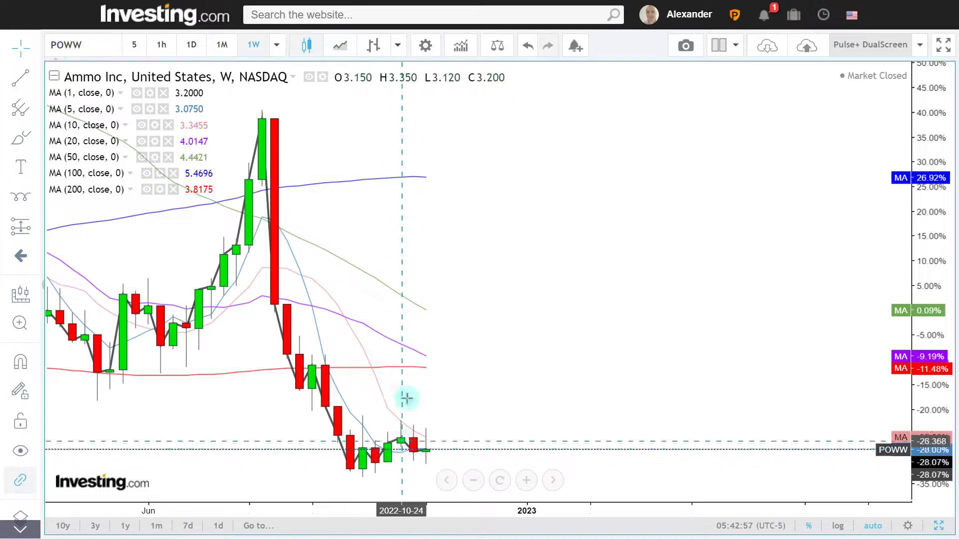
pyautogui.scroll(-2, 421, 248)
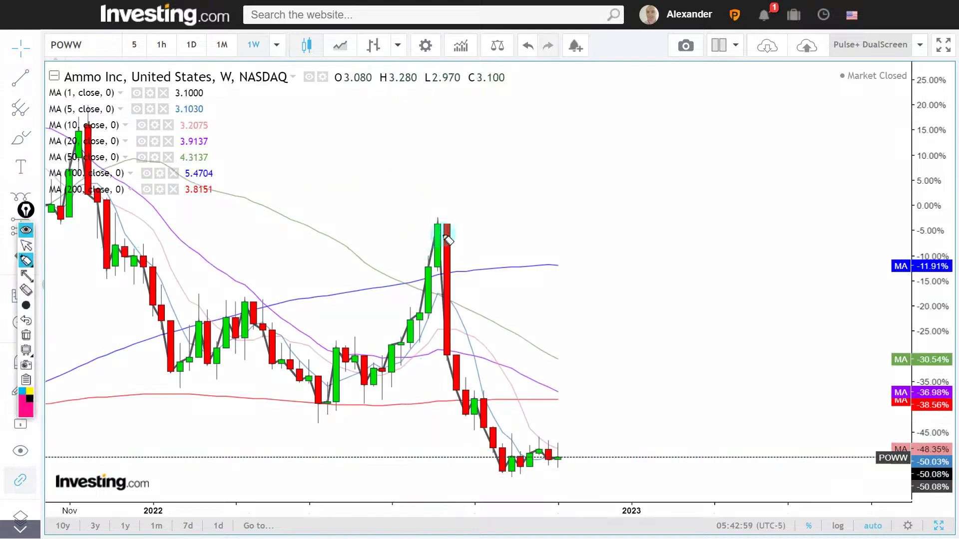
pyautogui.moveTo(440, 228); pyautogui.dragTo(491, 442)
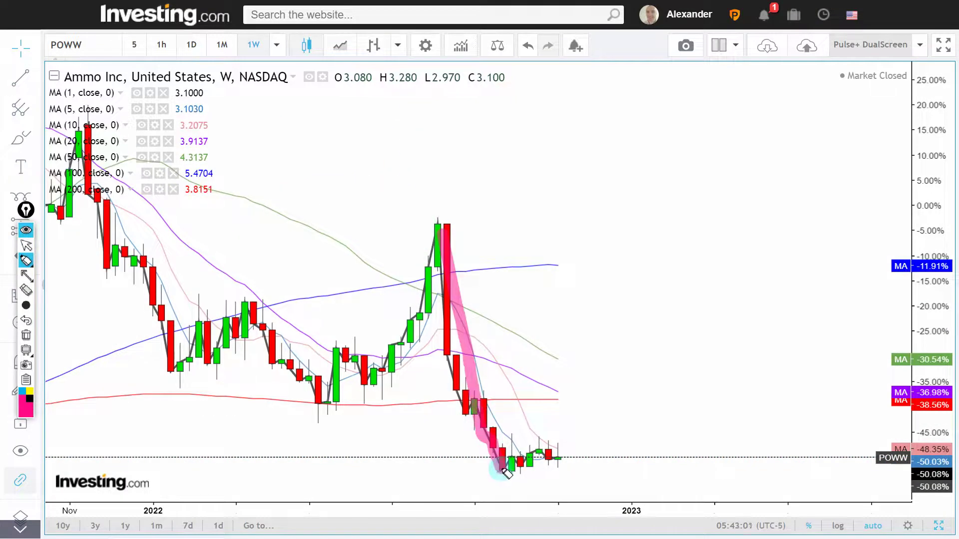
pyautogui.click(556, 466)
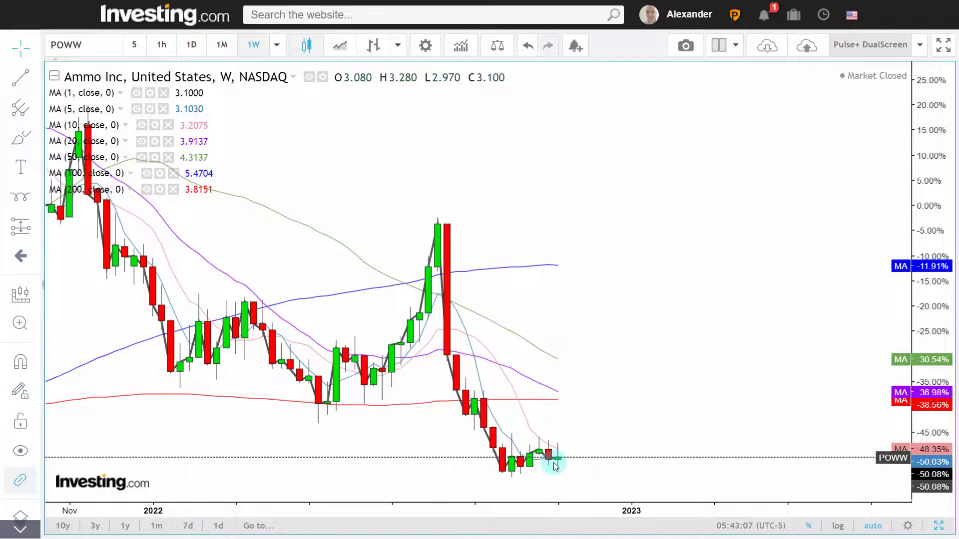
# - Examine the 2022 price drop and recent sideways movement on the daily POWW chart, and return to the weekly interval
pyautogui.click(191, 44)
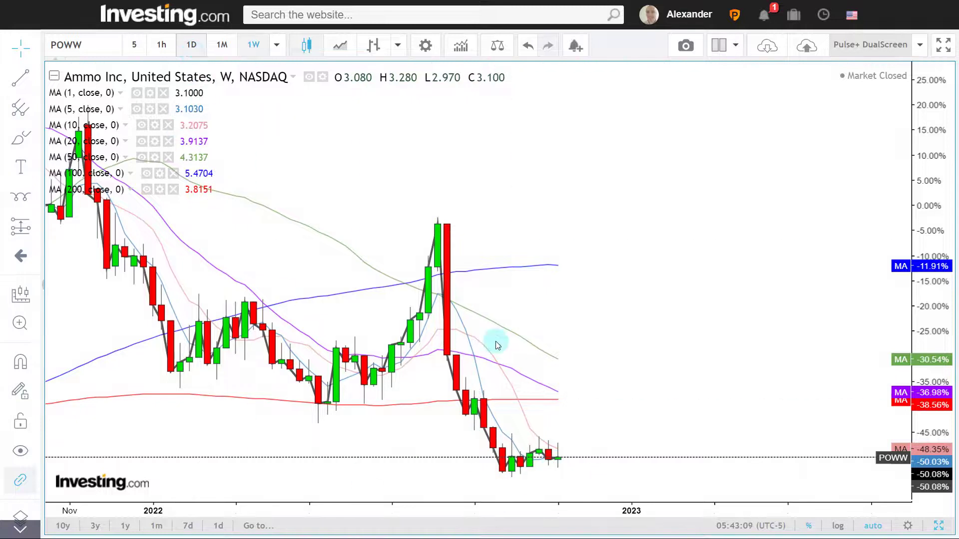
pyautogui.scroll(-3, 553, 393)
pyautogui.scroll(2, 553, 394)
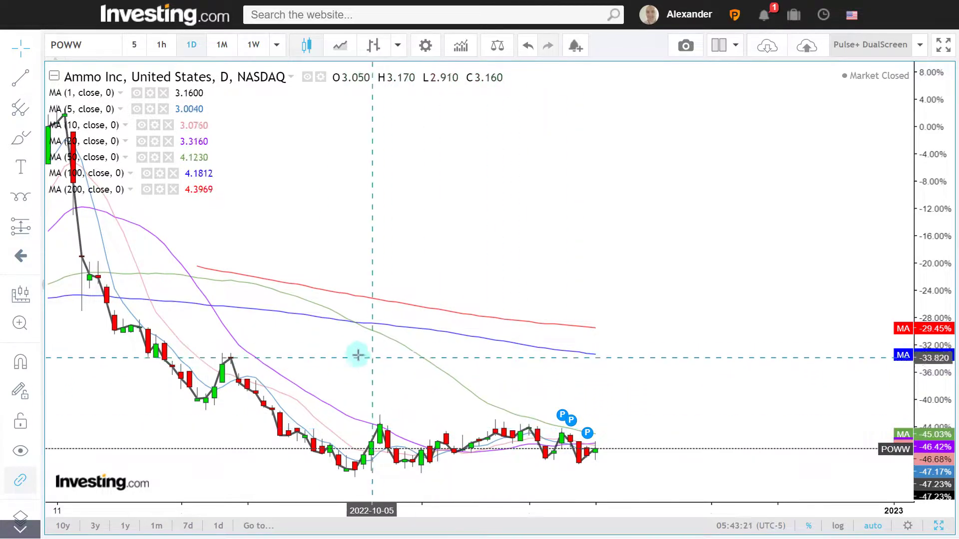
pyautogui.hscroll(-5, 358, 355)
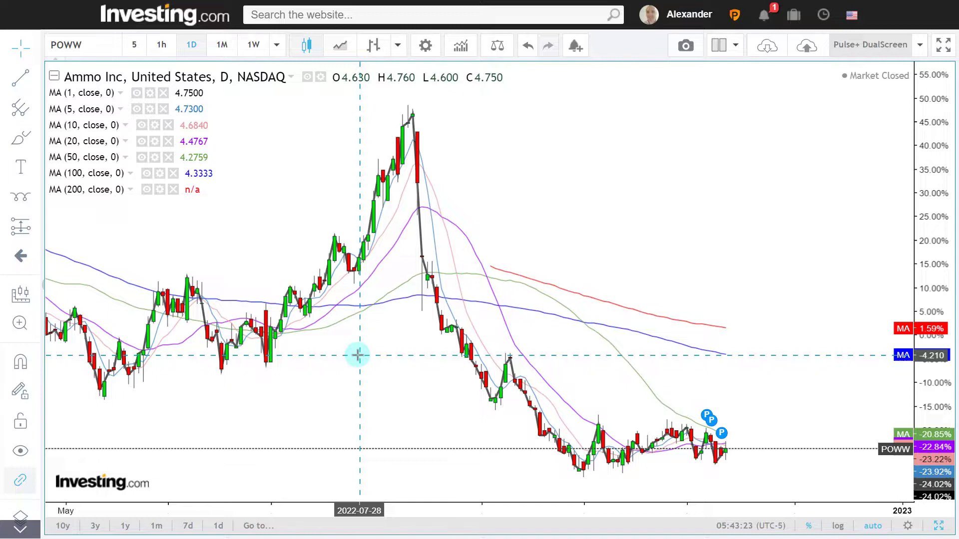
pyautogui.click(256, 44)
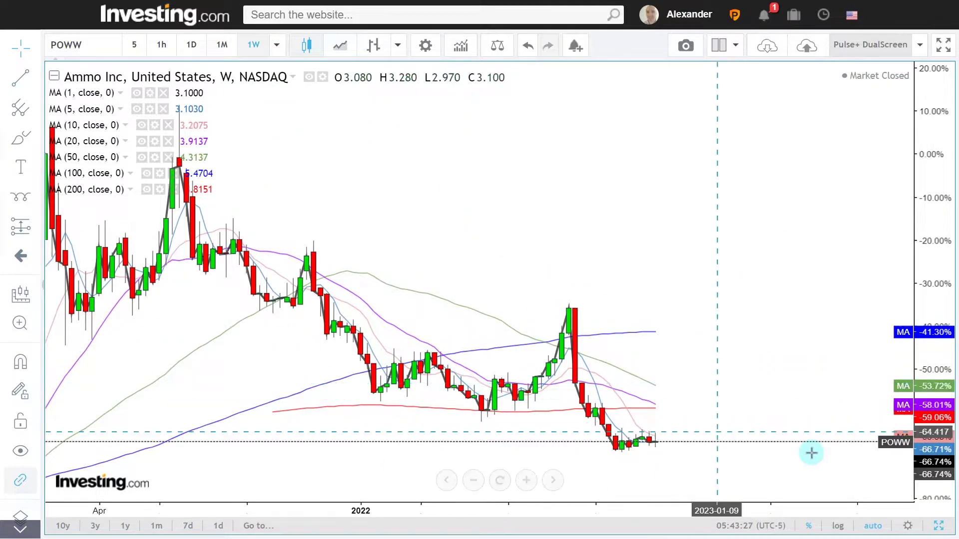
# - Show the price and indicator charts side by side and examine the RSI and PPO indicators from 2021 onward
pyautogui.click(937, 525)
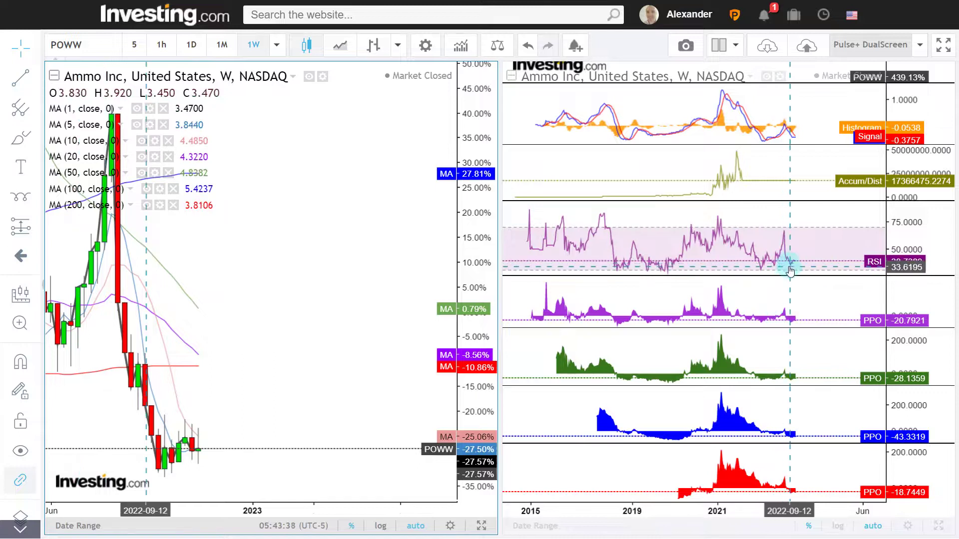
pyautogui.scroll(5, 784, 270)
pyautogui.scroll(2, 785, 280)
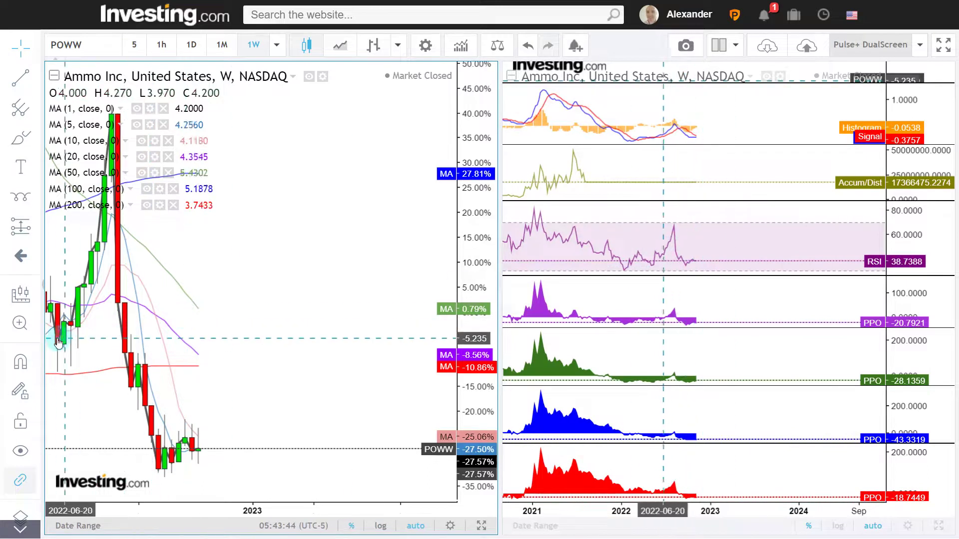
# - Measure the date and price range of the POWW rally from the May 2022 low to the August 2022 peak
pyautogui.scroll(-2, 59, 333)
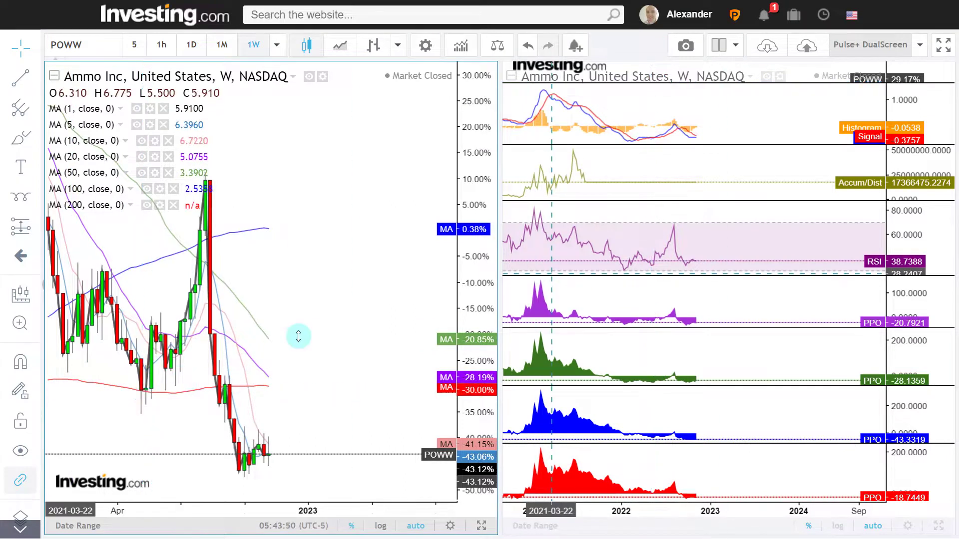
pyautogui.click(36, 229)
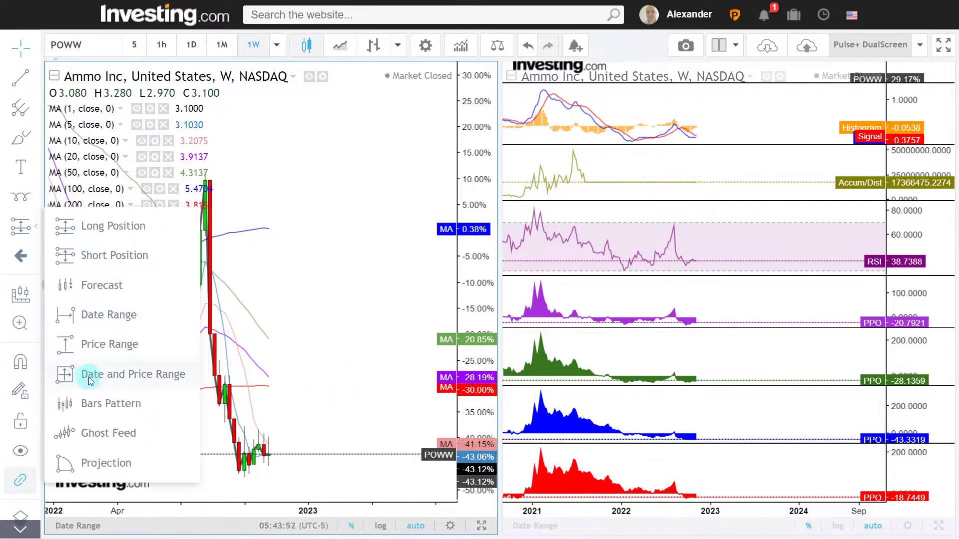
pyautogui.click(91, 380)
pyautogui.click(149, 377)
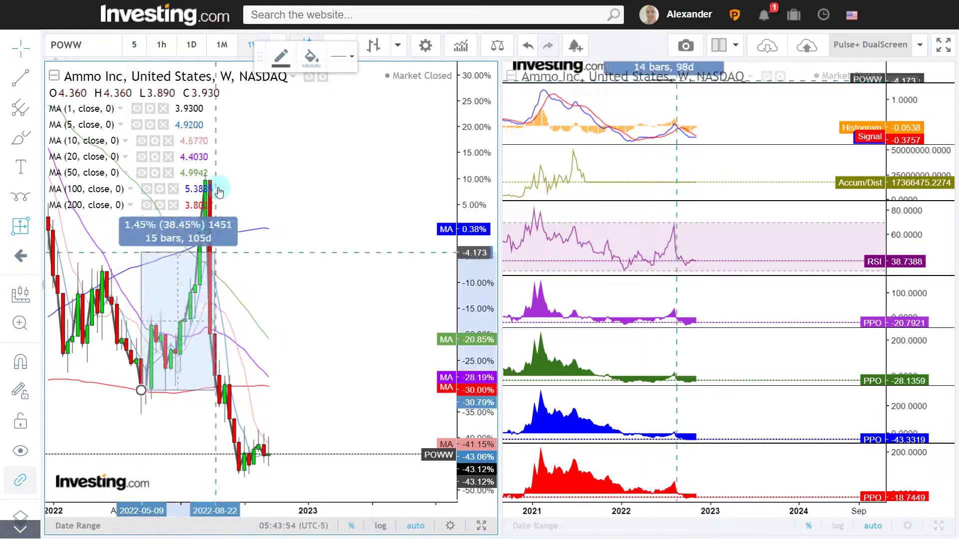
pyautogui.click(218, 180)
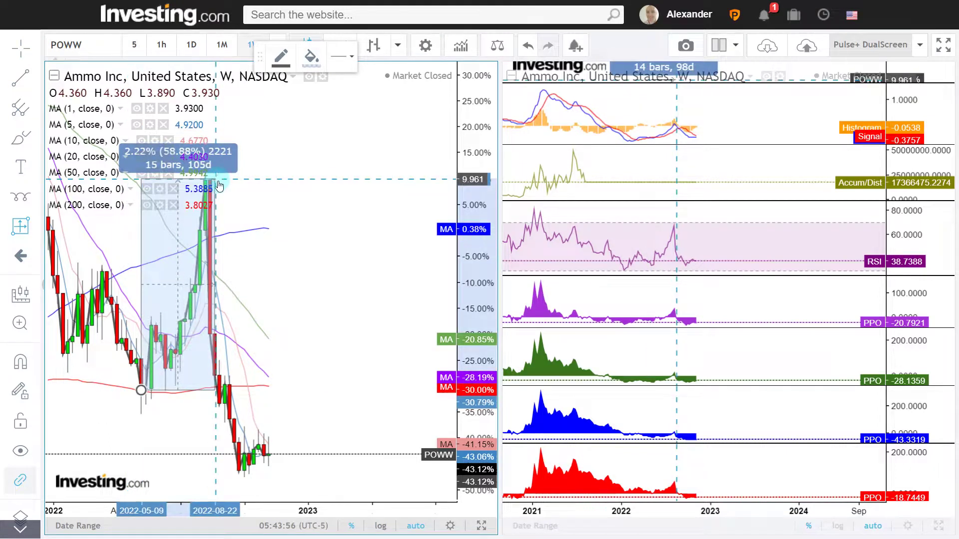
pyautogui.click(653, 267)
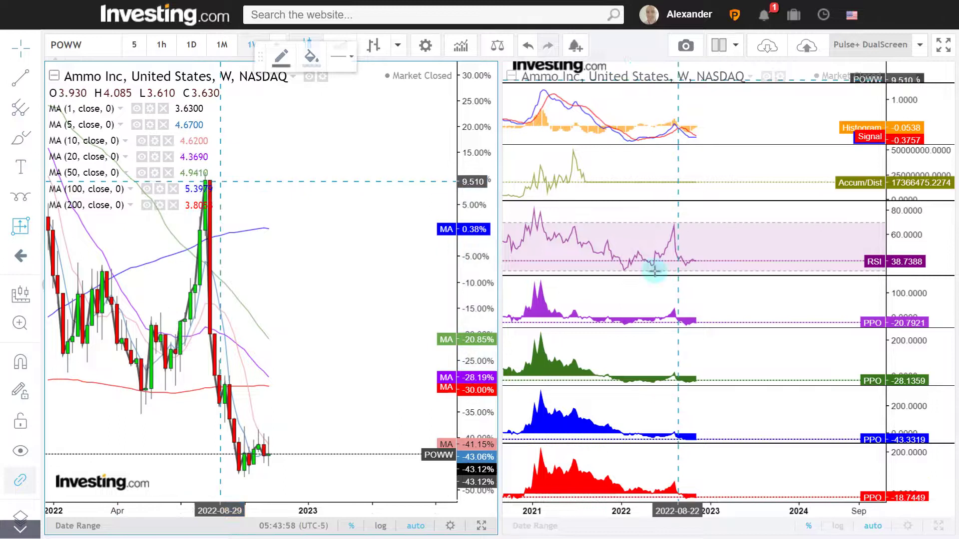
# - Examine the recent candlestick pattern and the enlarged POWW price chart at the daily interval, and return to the weekly interval
pyautogui.click(203, 47)
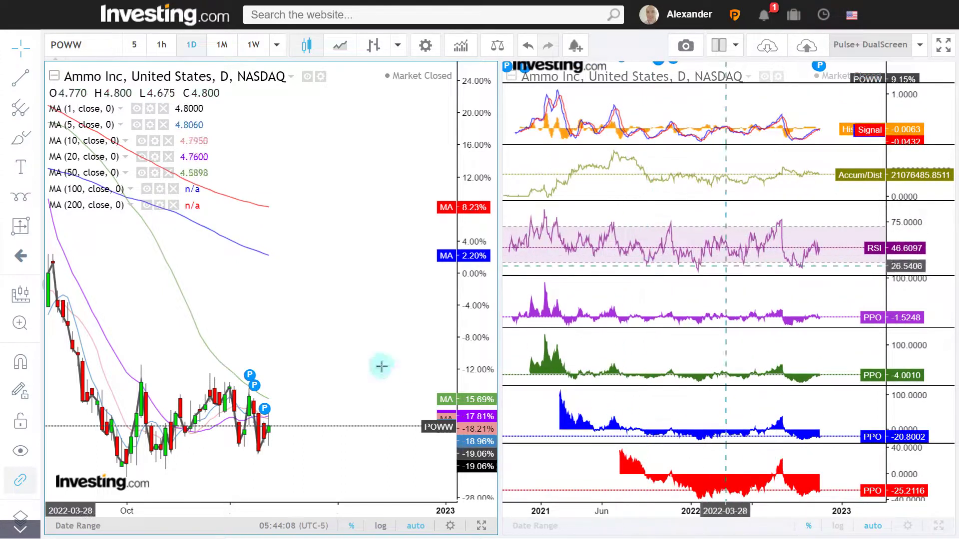
pyautogui.moveTo(215, 384)
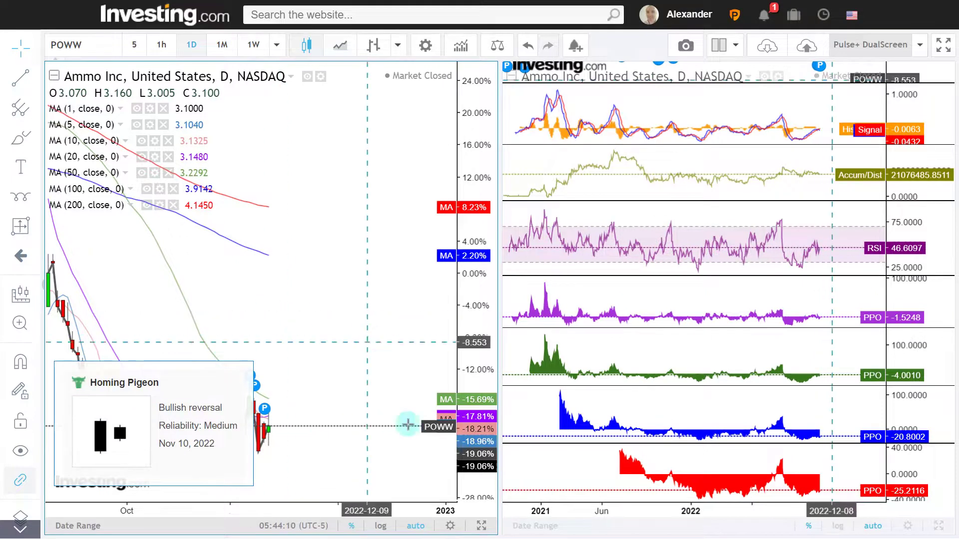
pyautogui.click(482, 527)
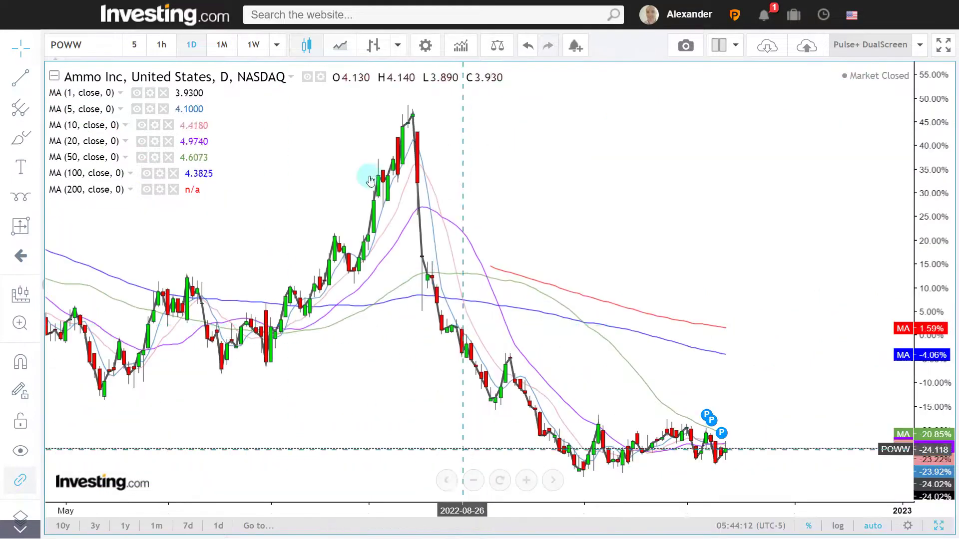
pyautogui.click(255, 45)
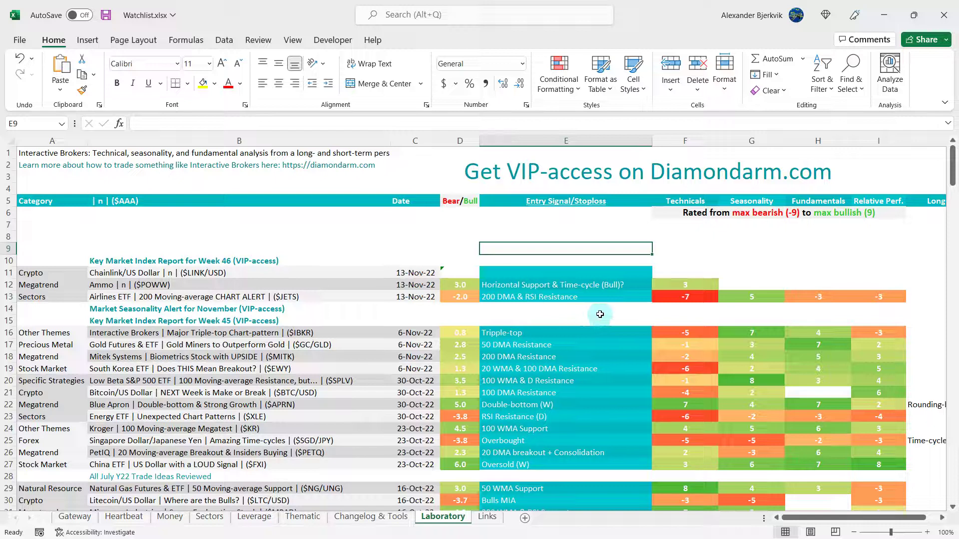
# - Review the technicals rating and entry signal for Ammo (POWW) in the Excel watchlist
pyautogui.click(673, 234)
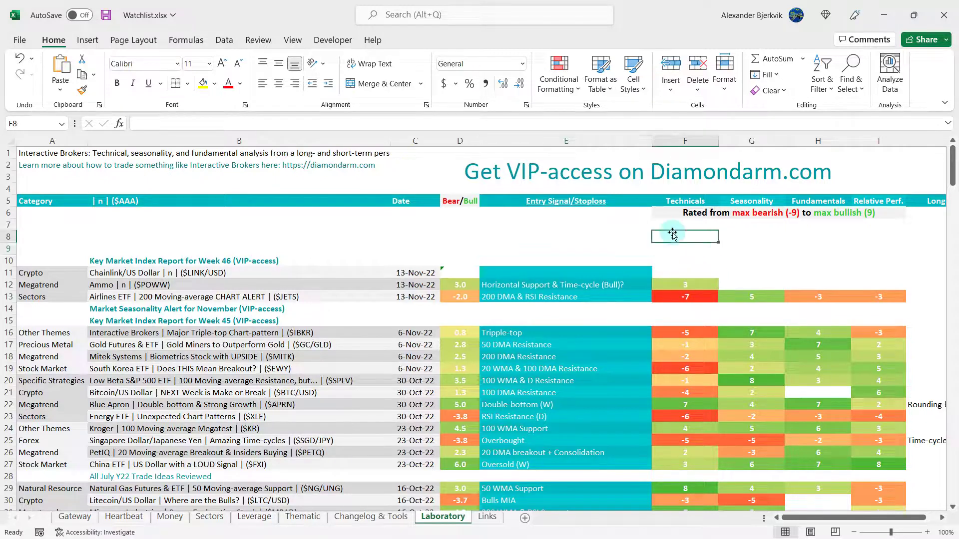
pyautogui.click(632, 244)
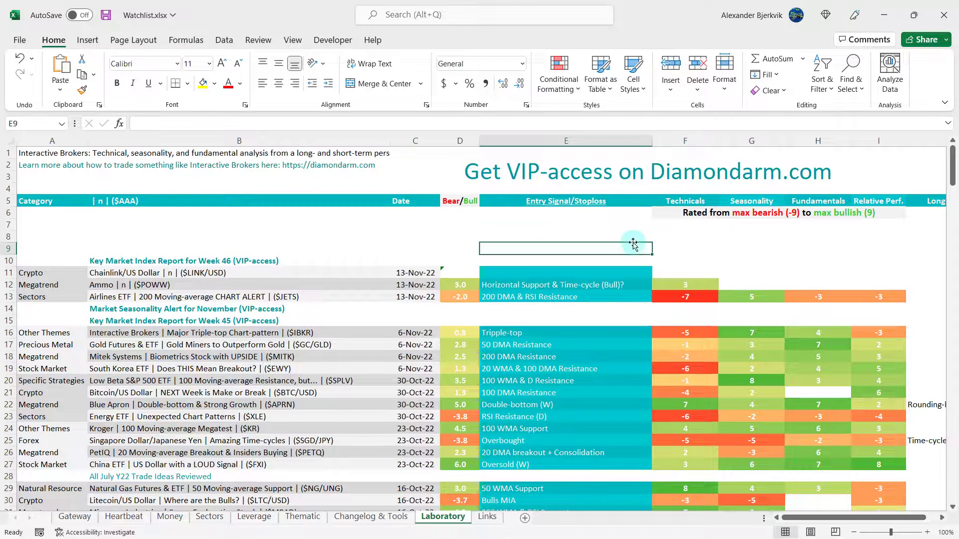
pyautogui.click(605, 234)
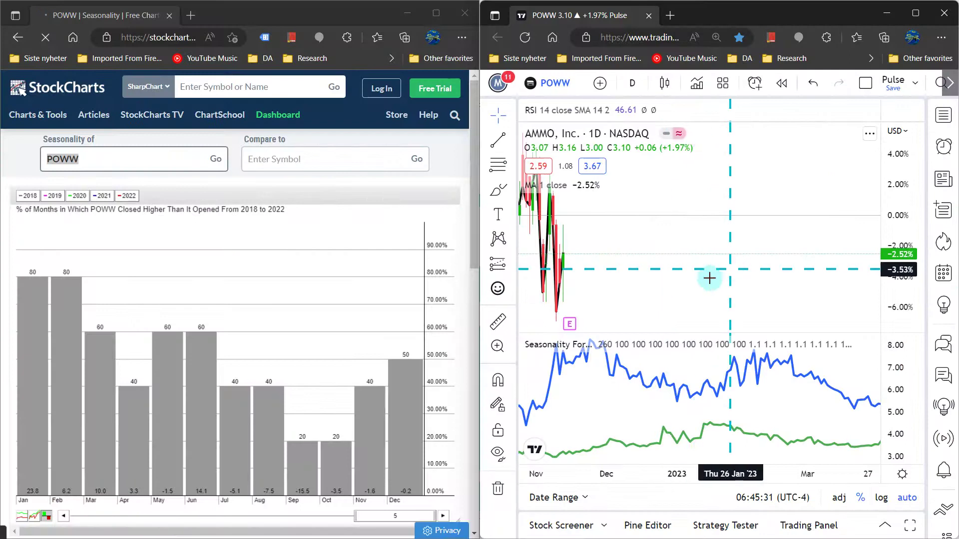
# - Examine the POWW seasonality forecast in TradingView and compare the monthly seasonality in StockCharts over 5, 10 and 20 years
pyautogui.scroll(-3, 695, 285)
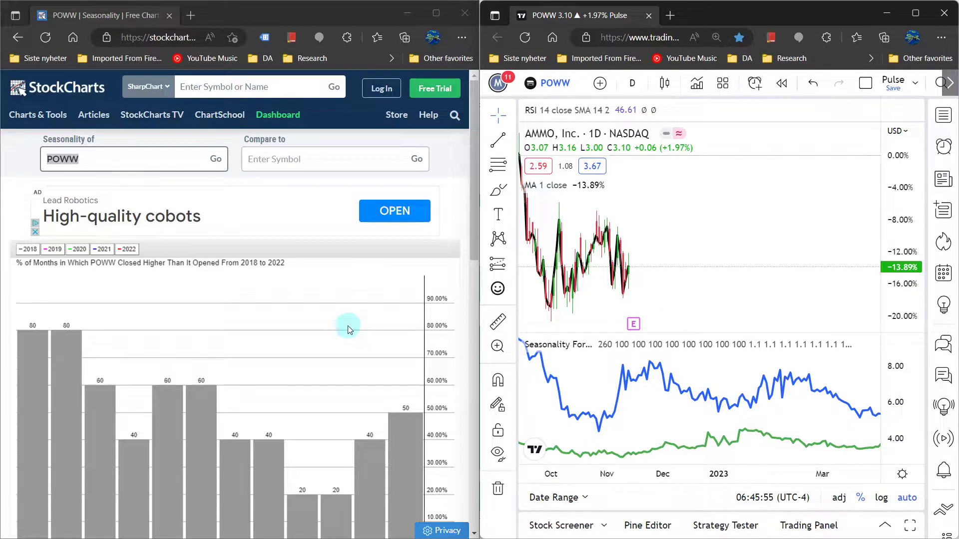
pyautogui.scroll(-1, 347, 325)
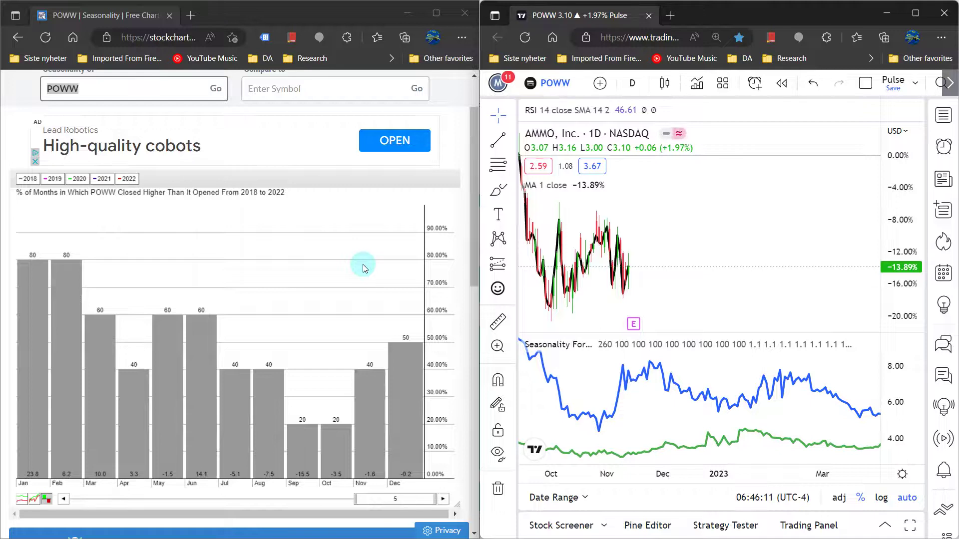
pyautogui.click(338, 202)
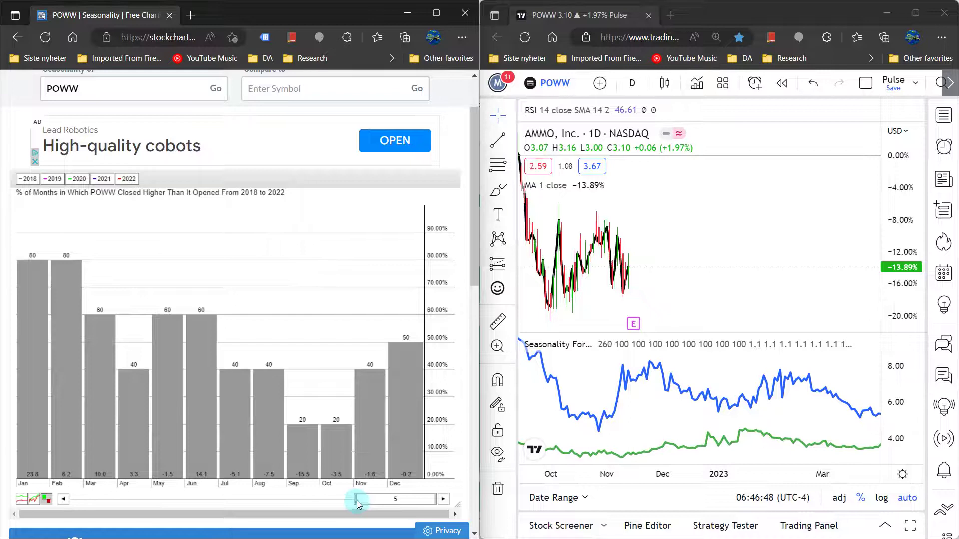
pyautogui.moveTo(354, 499); pyautogui.dragTo(290, 502)
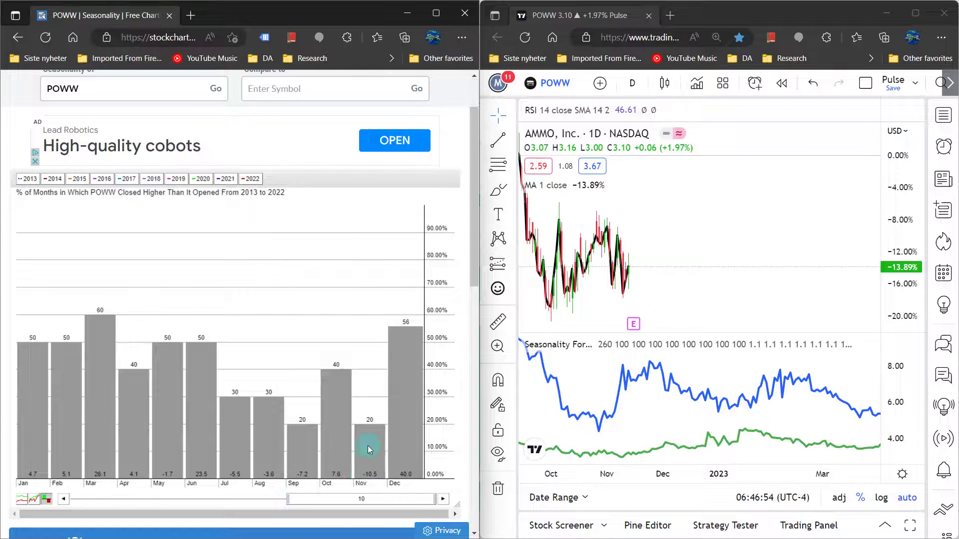
pyautogui.moveTo(288, 500); pyautogui.dragTo(123, 494)
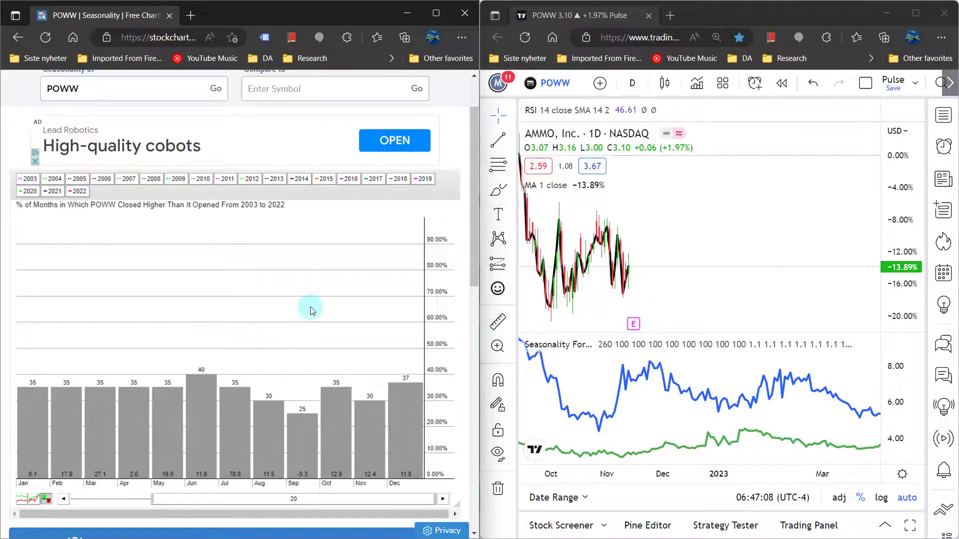
# - Switch to the Excel watchlist and review the seasonality rating for Ammo (POWW)
pyautogui.hotkey('alt', 'Tab')
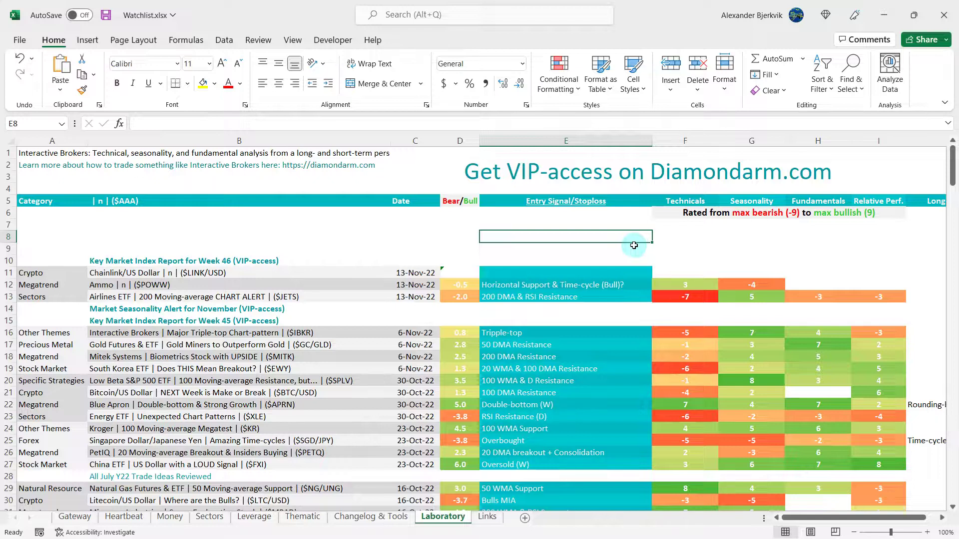
pyautogui.click(760, 202)
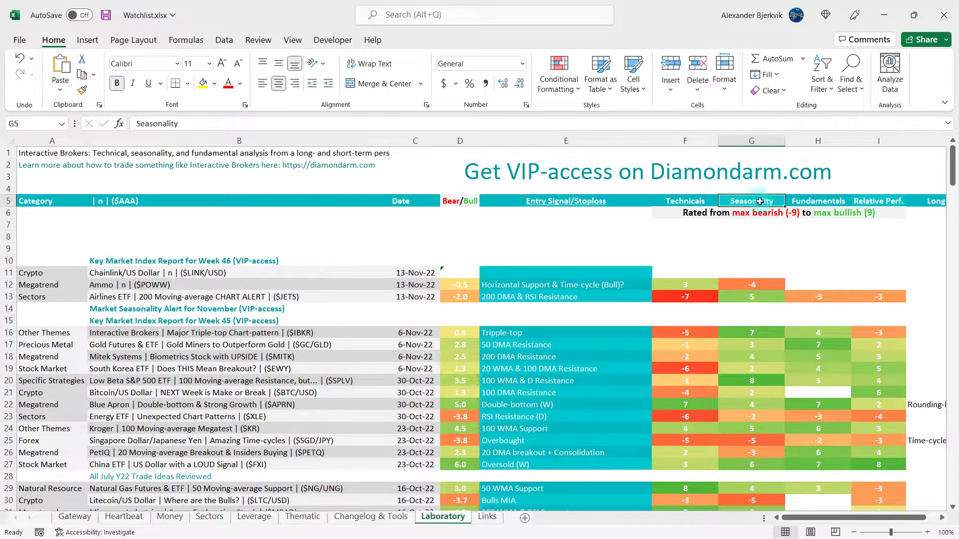
pyautogui.click(754, 260)
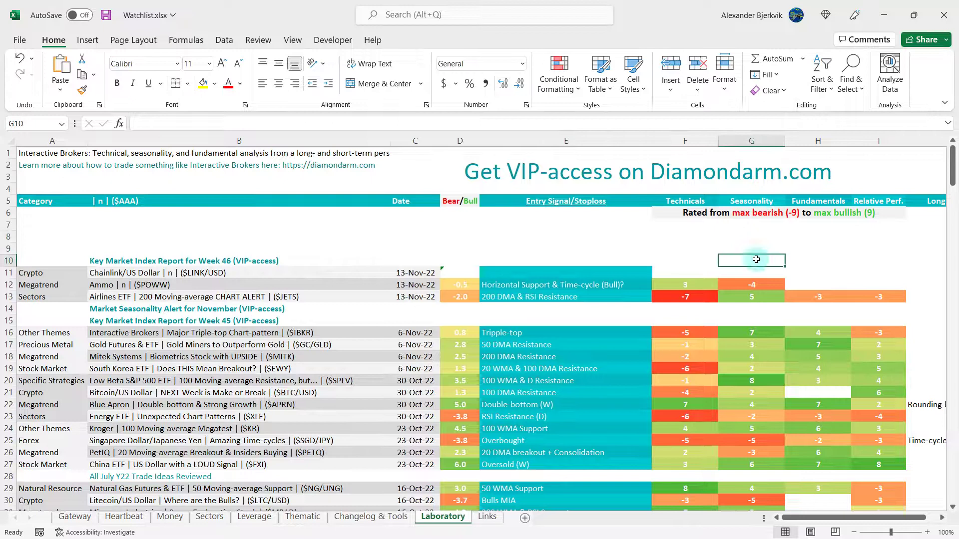
pyautogui.click(752, 287)
pyautogui.click(747, 248)
pyautogui.click(746, 200)
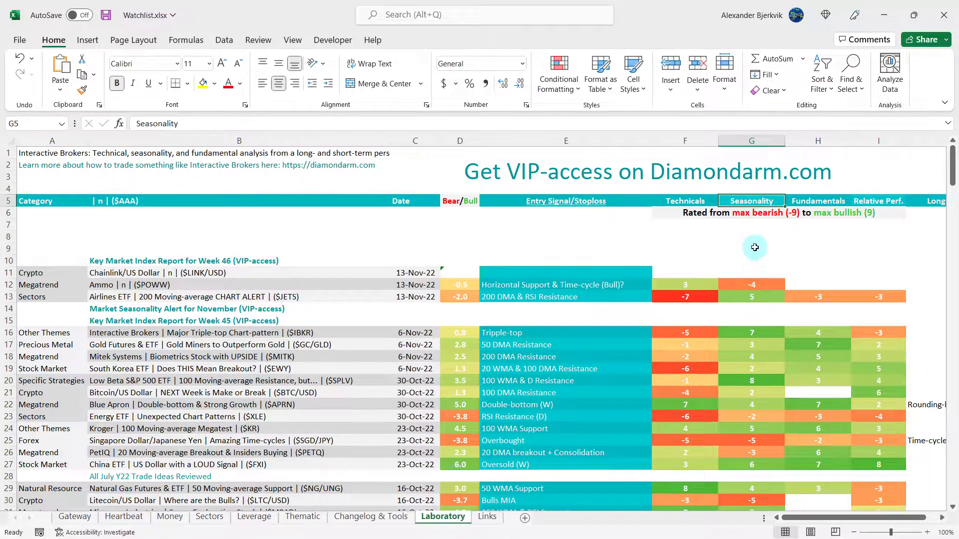
pyautogui.click(752, 272)
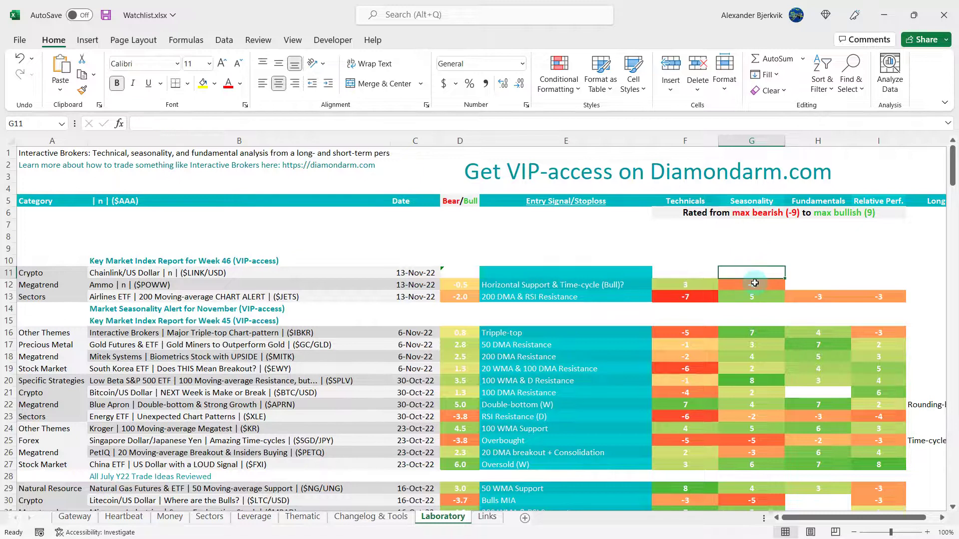
pyautogui.click(751, 248)
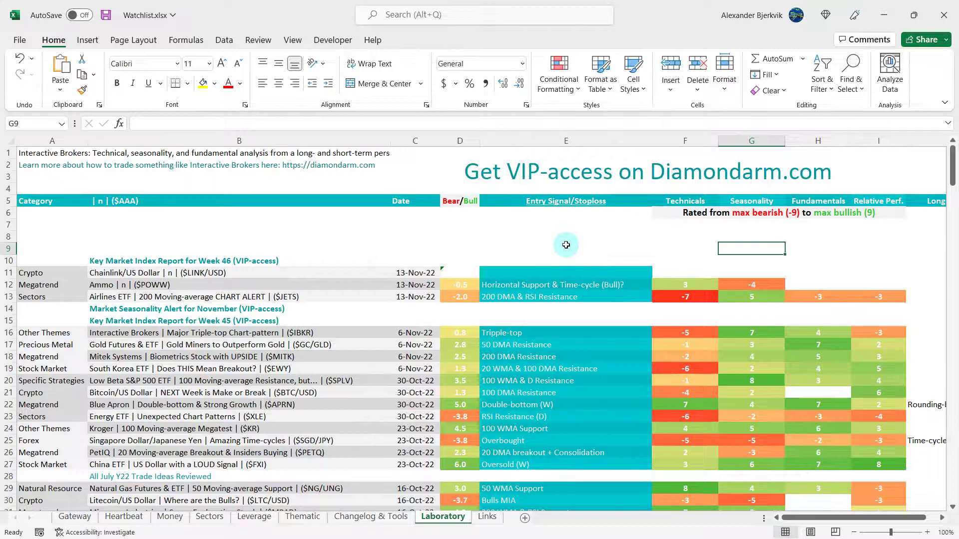
# - Switch to the browser and review the Zacks rank, style scores and quote overview for POWW
pyautogui.hotkey('alt', 'Tab')
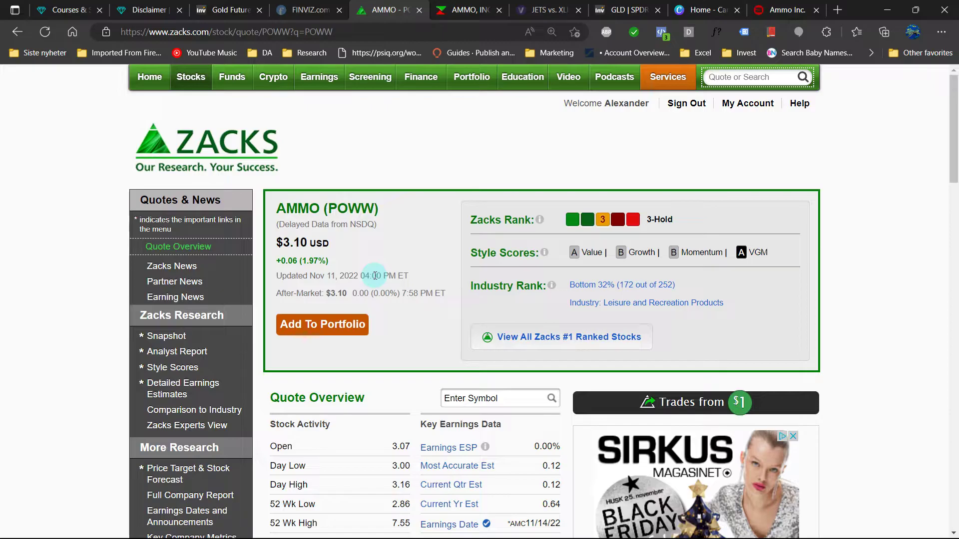
pyautogui.scroll(-3, 375, 276)
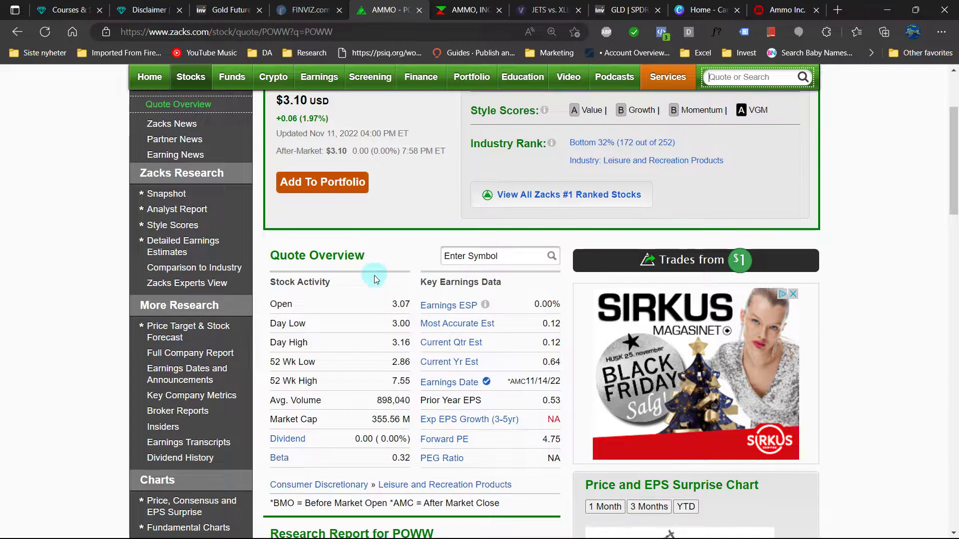
pyautogui.scroll(3, 367, 329)
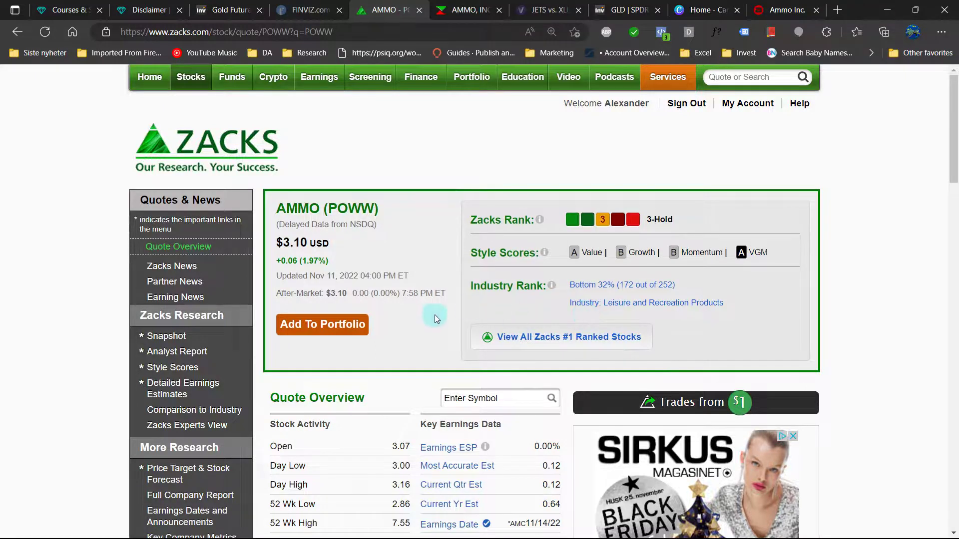
pyautogui.scroll(-4, 433, 310)
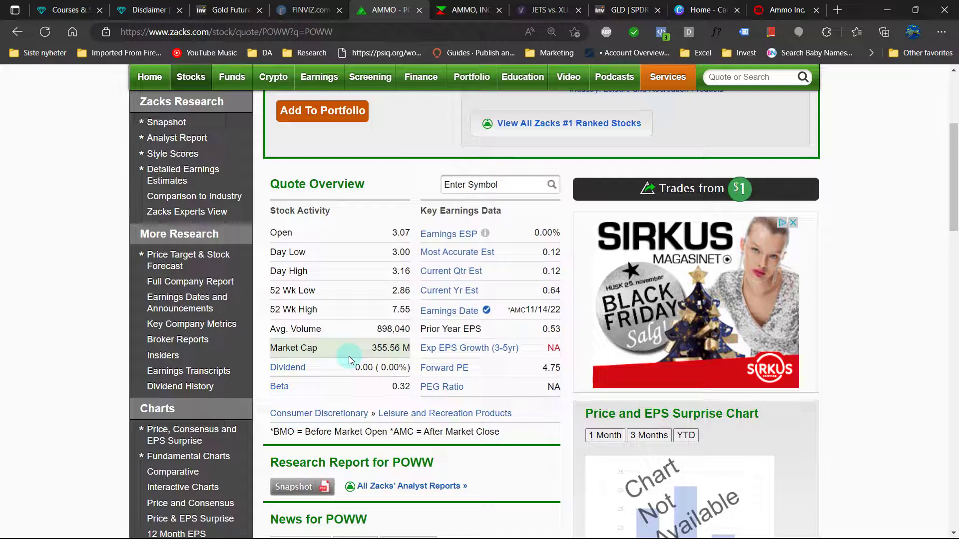
# - Open the POWW insider transactions on Zacks and review the listed trades
pyautogui.click(173, 360)
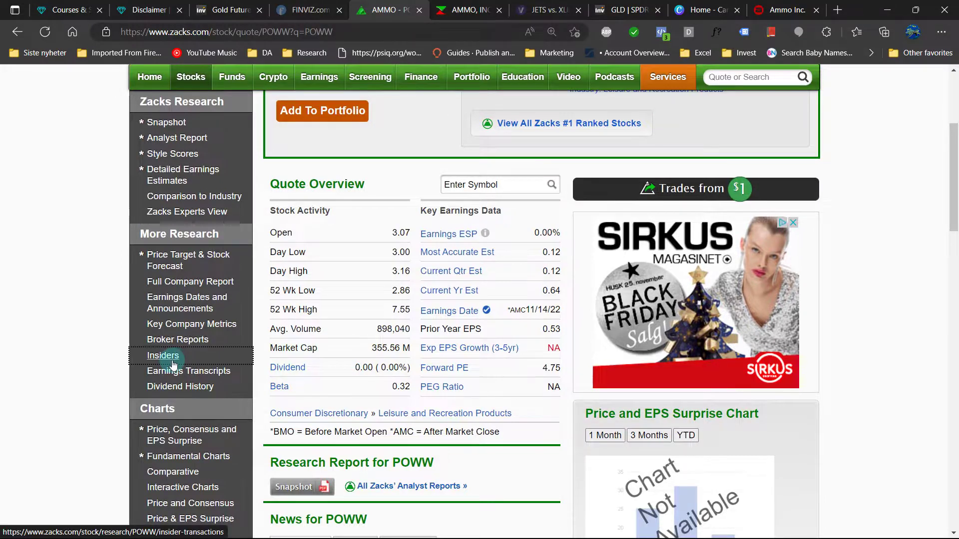
pyautogui.scroll(-5, 200, 355)
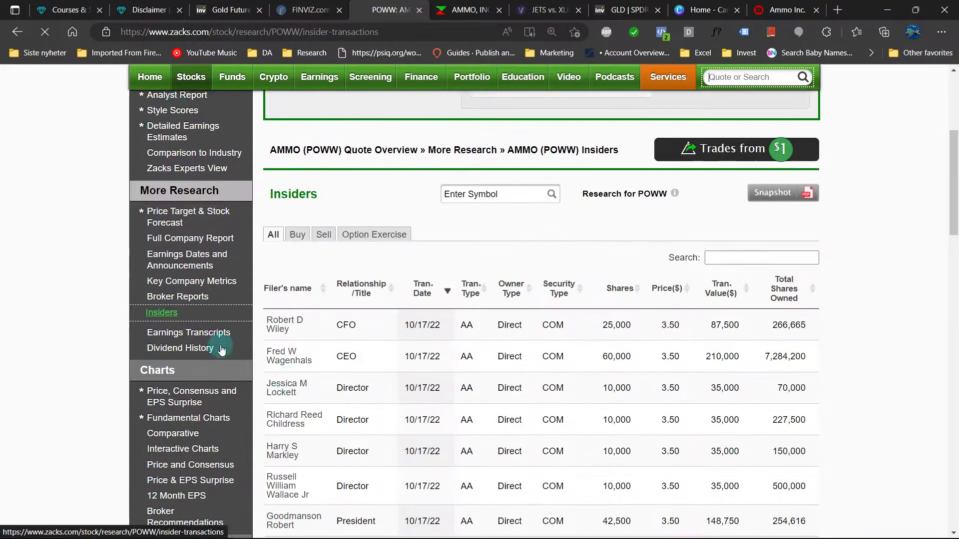
pyautogui.scroll(-3, 462, 343)
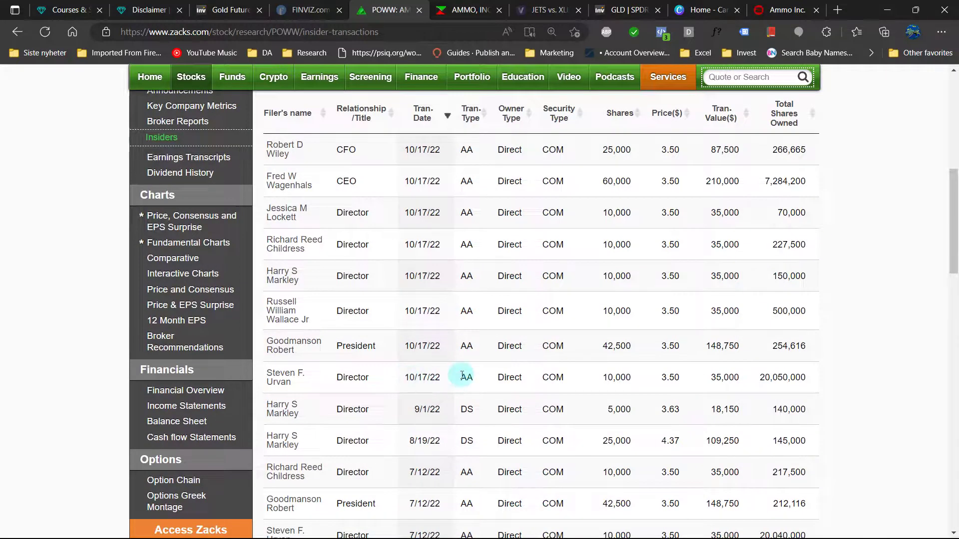
pyautogui.scroll(4, 461, 375)
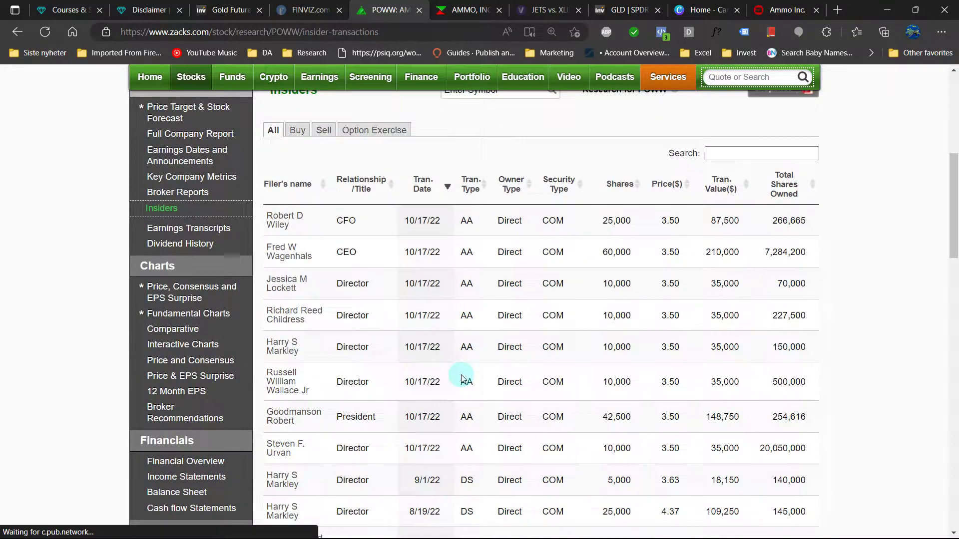
# - Open the analyst consensus for AMMO, Inc. on MarketScreener and review the target prices and their revisions
pyautogui.click(462, 11)
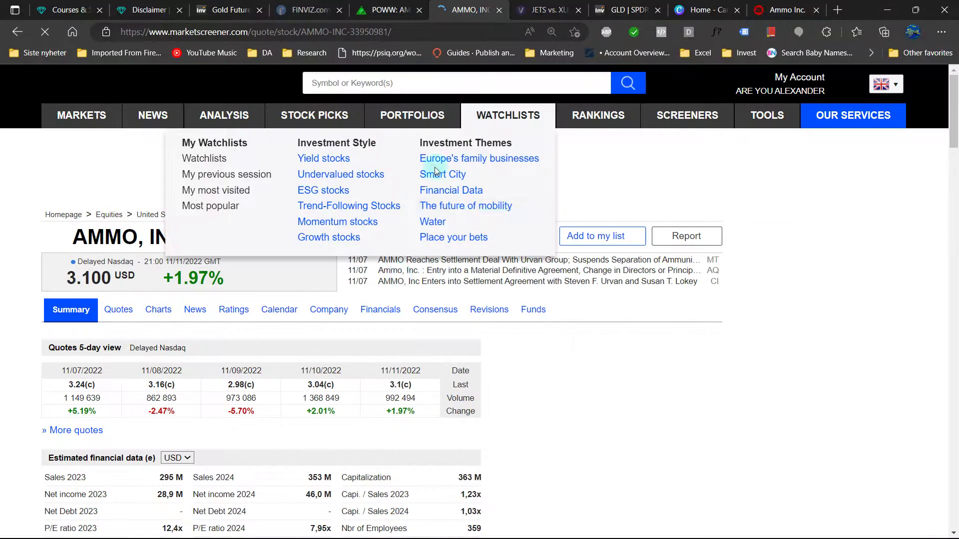
pyautogui.click(434, 310)
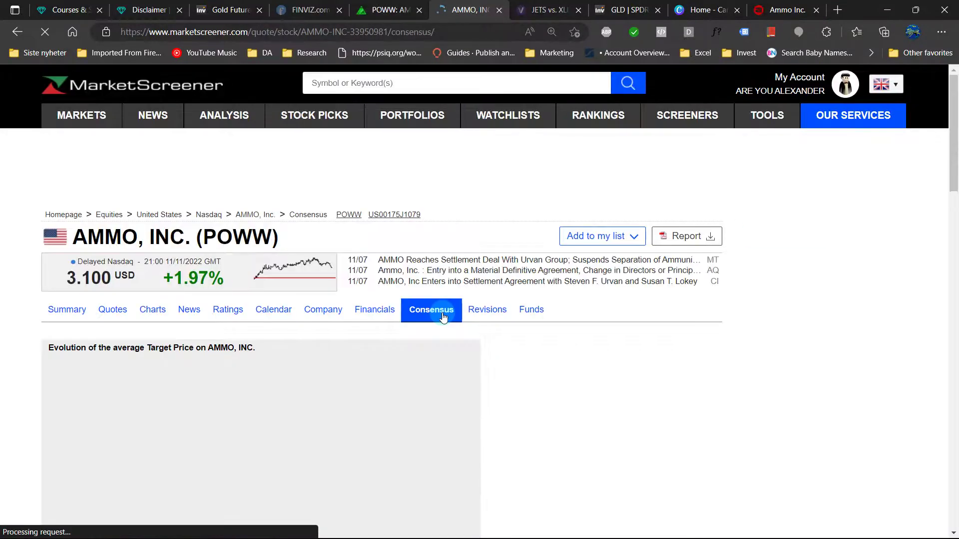
pyautogui.scroll(-3, 443, 314)
pyautogui.scroll(-5, 443, 314)
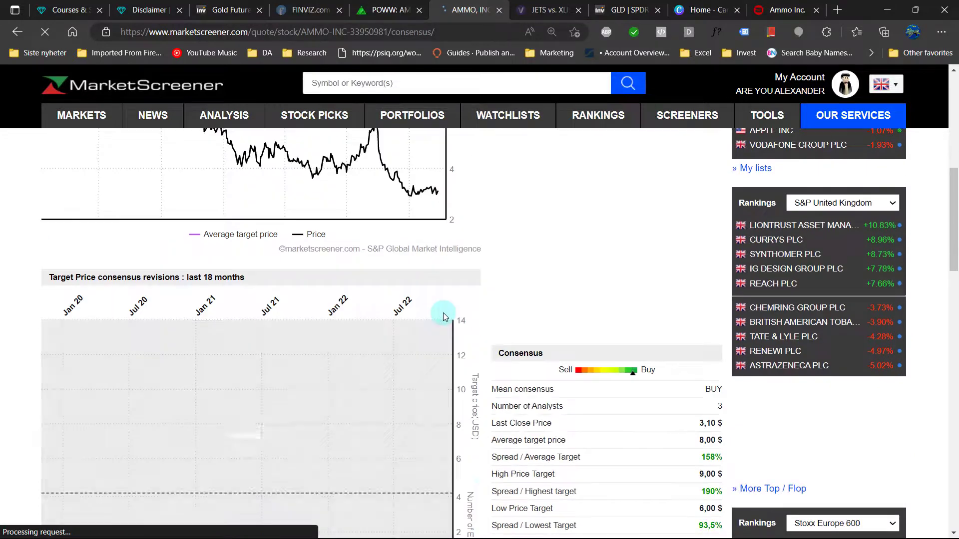
pyautogui.scroll(-3, 442, 313)
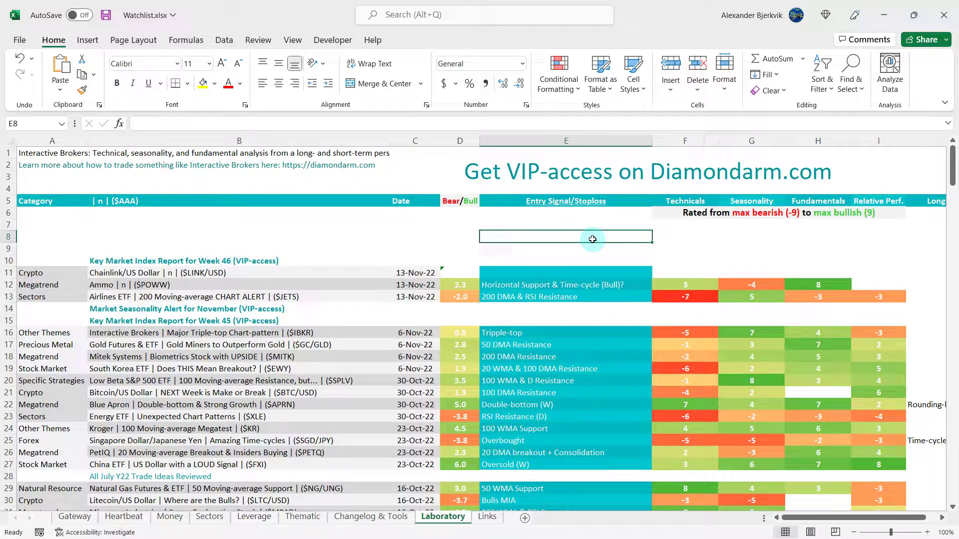
# - Review the entry signal and ratings for Ammo (POWW) in the watchlist
pyautogui.click(587, 289)
pyautogui.click(572, 239)
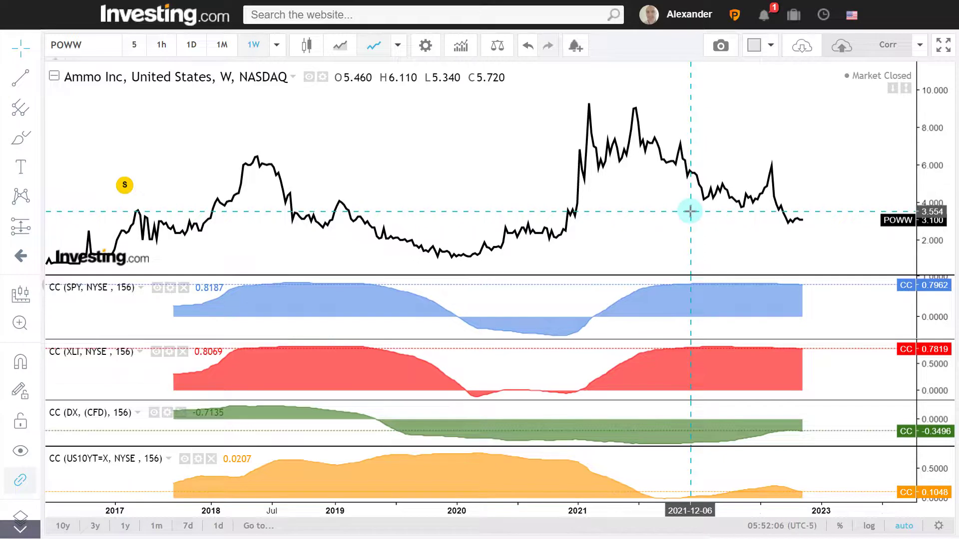
# - Compare POWW's correlations with SPY, XLI, DX and US10YT on the daily and weekly timeframes
pyautogui.click(191, 44)
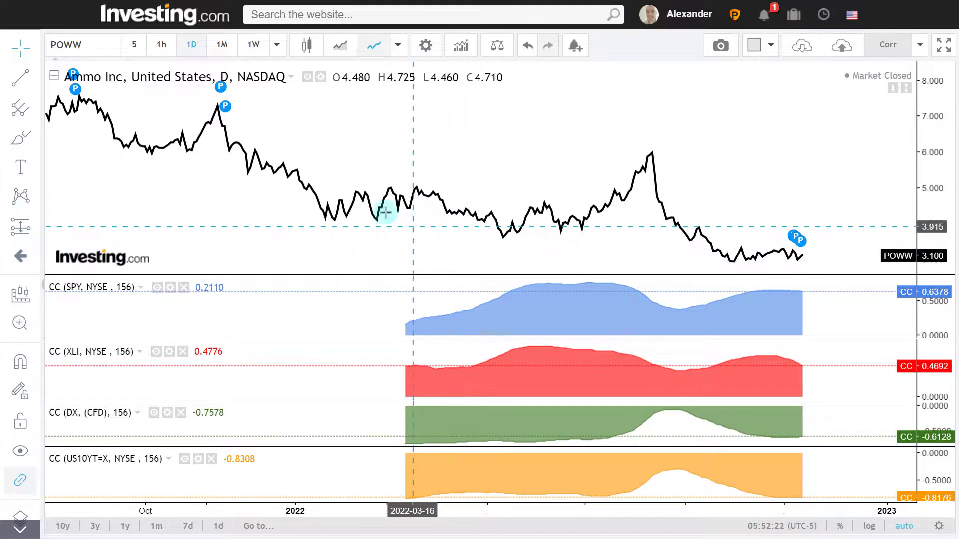
pyautogui.click(252, 46)
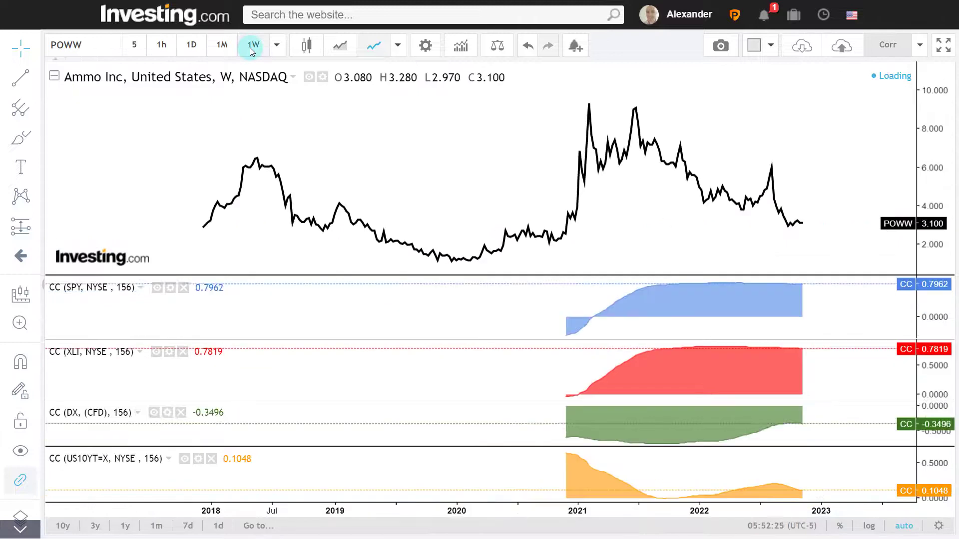
pyautogui.click(190, 46)
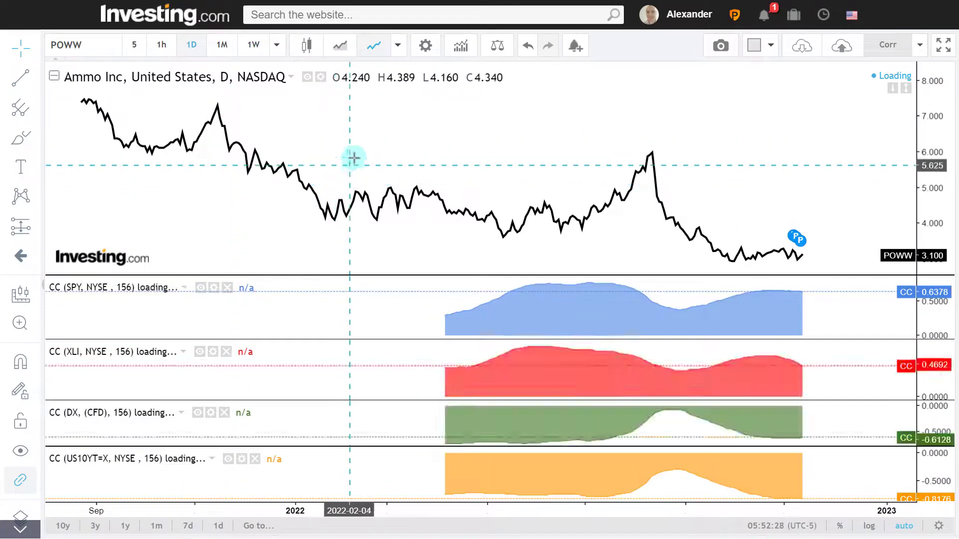
# - Switch to the Pulse+ DualScreen chart in full-screen view and load SPY in it
pyautogui.press('Escape')
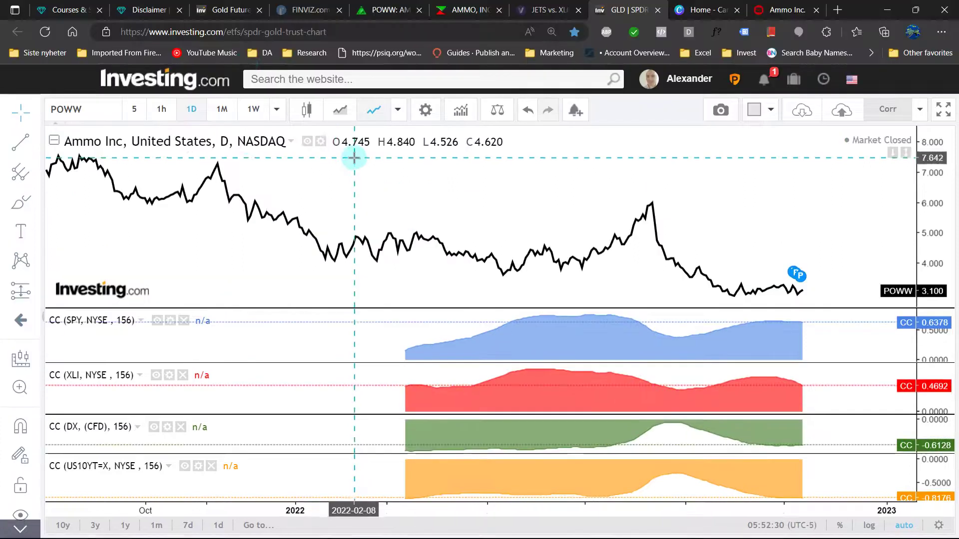
pyautogui.press('F5')
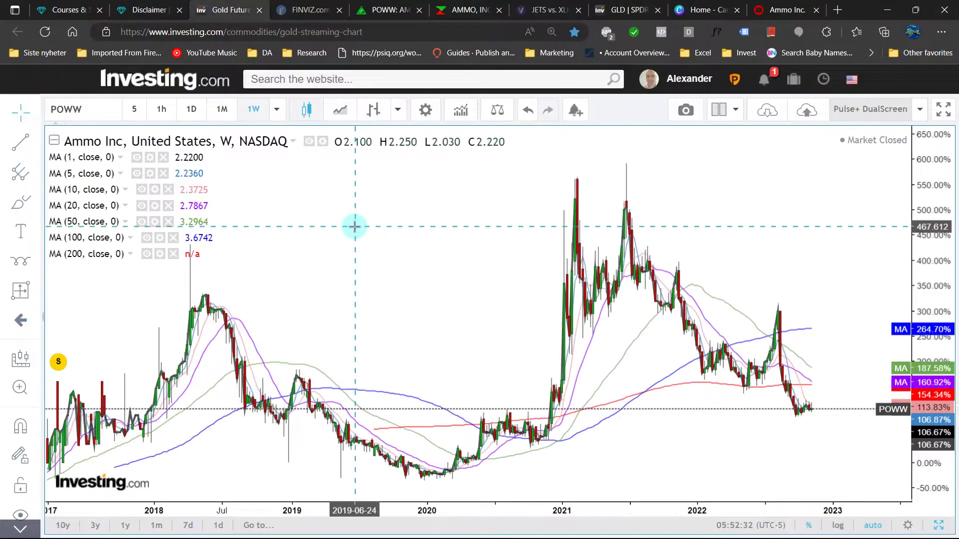
pyautogui.press('F11')
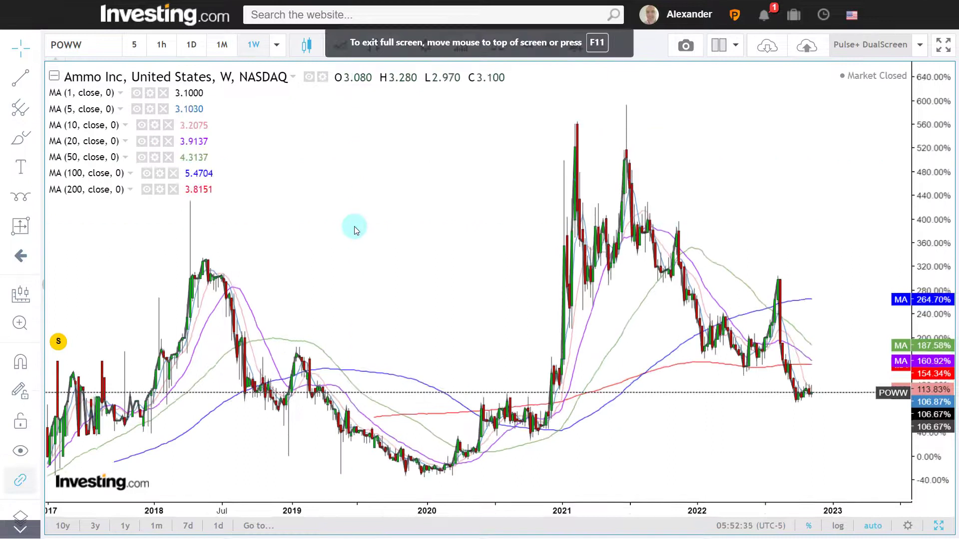
pyautogui.scroll(10, 354, 230)
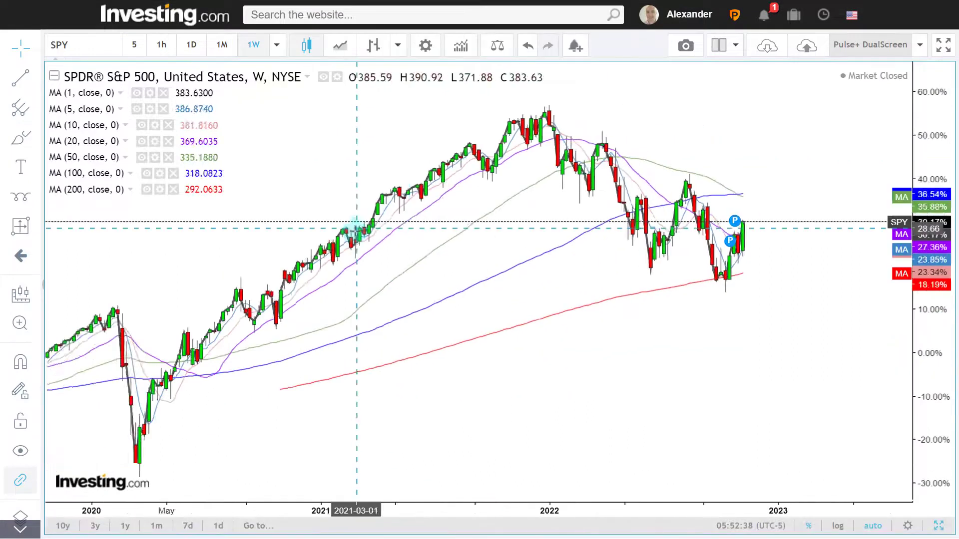
# - Examine SPY's price against its moving averages on the weekly and daily timeframes
pyautogui.scroll(-10, 362, 234)
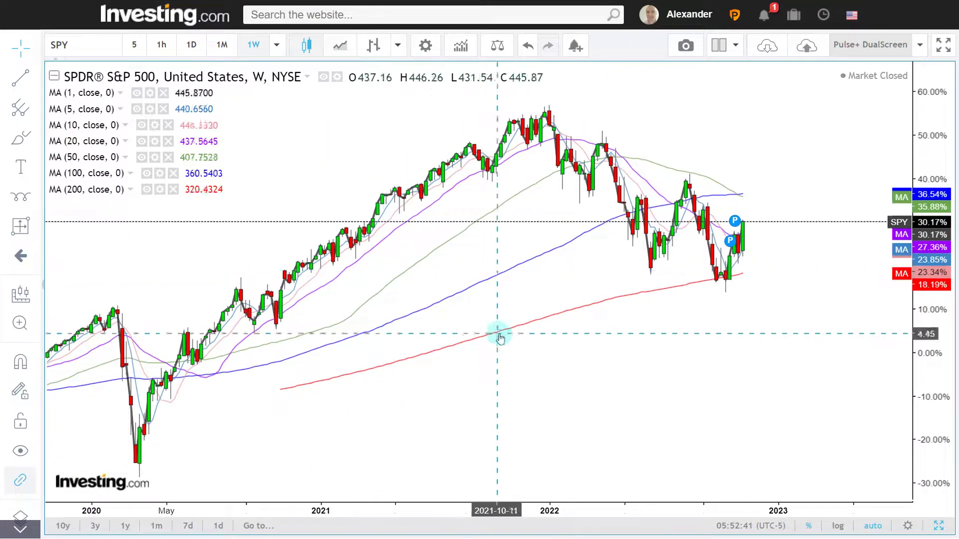
pyautogui.scroll(3, 508, 340)
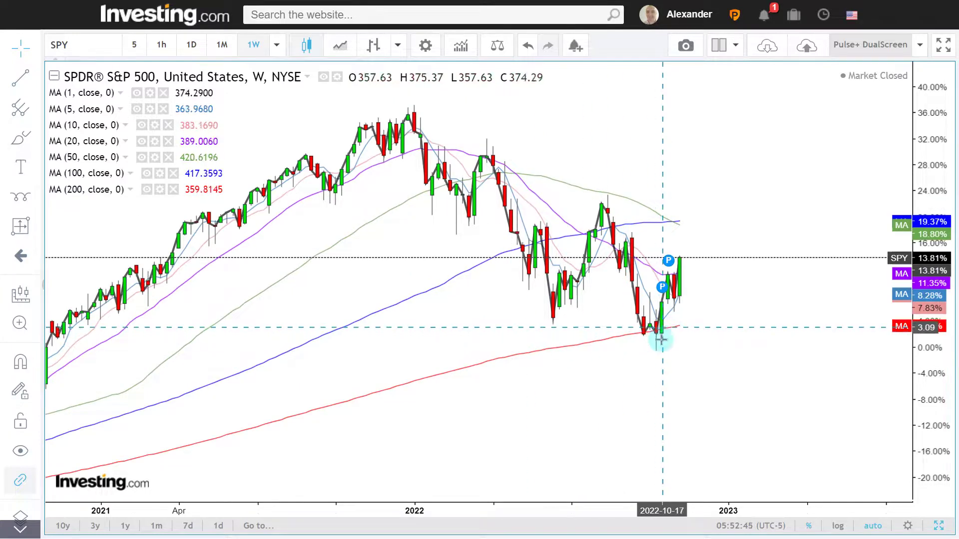
pyautogui.scroll(3, 609, 333)
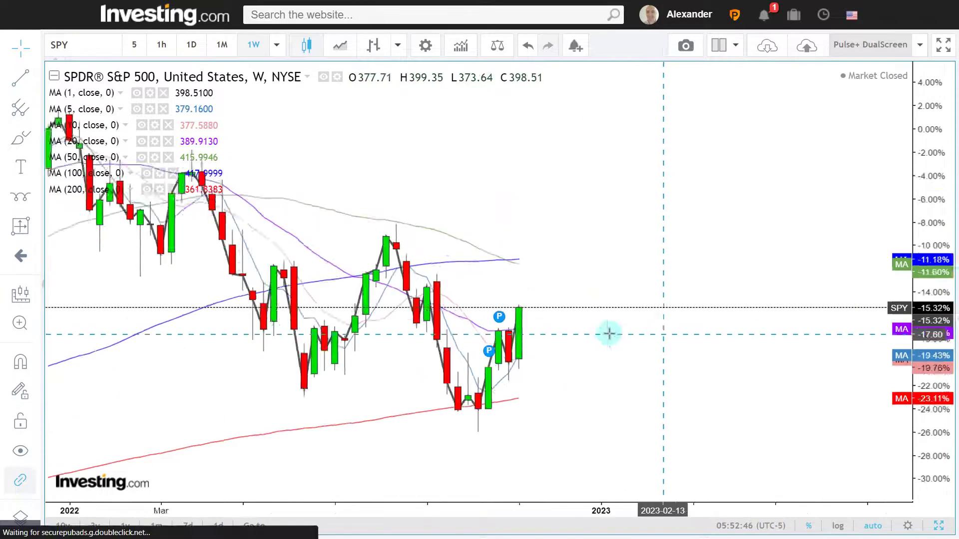
pyautogui.scroll(1, 608, 333)
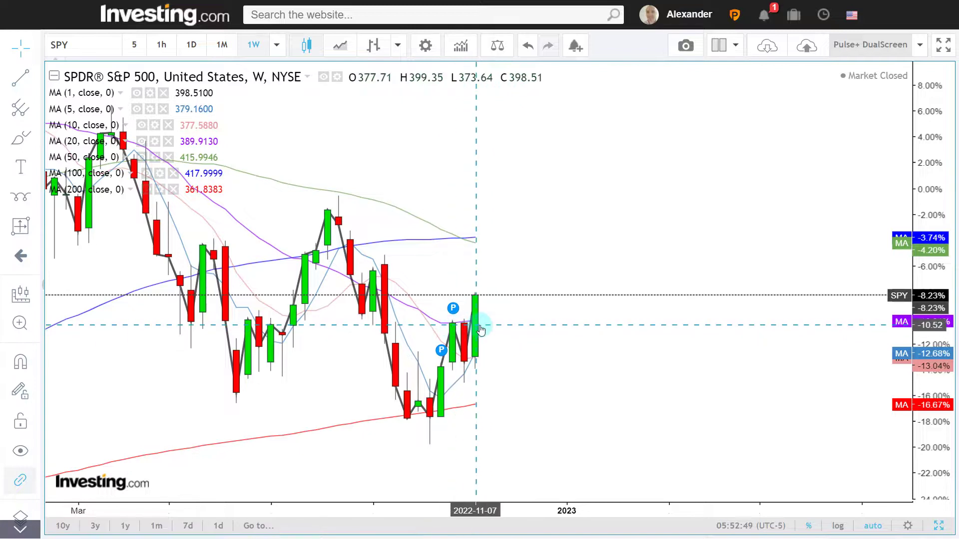
pyautogui.scroll(-5, 479, 322)
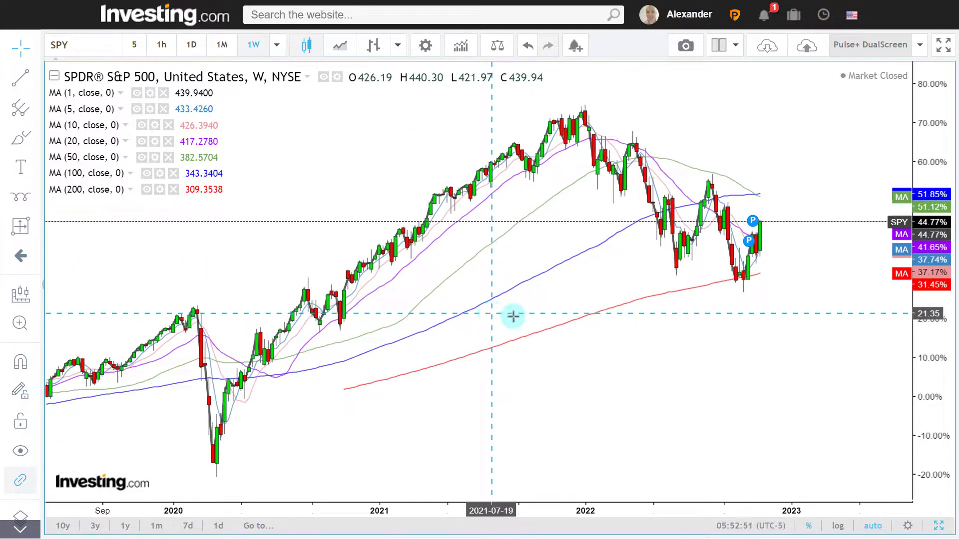
pyautogui.scroll(-2, 392, 295)
pyautogui.scroll(5, 391, 295)
pyautogui.click(192, 48)
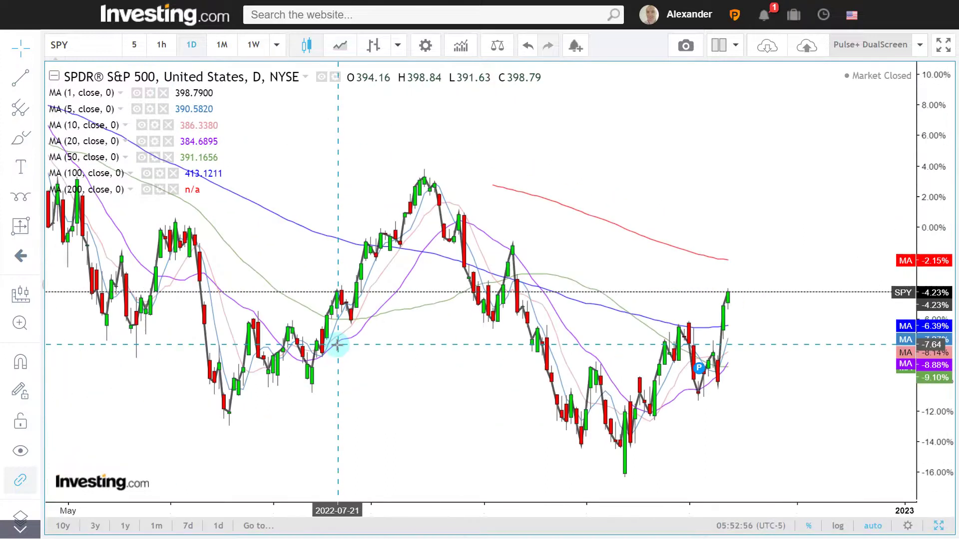
pyautogui.scroll(-5, 706, 345)
# - Return SPY to the weekly timeframe and review its RSI and PPO indicators beside the recent price action
pyautogui.click(252, 45)
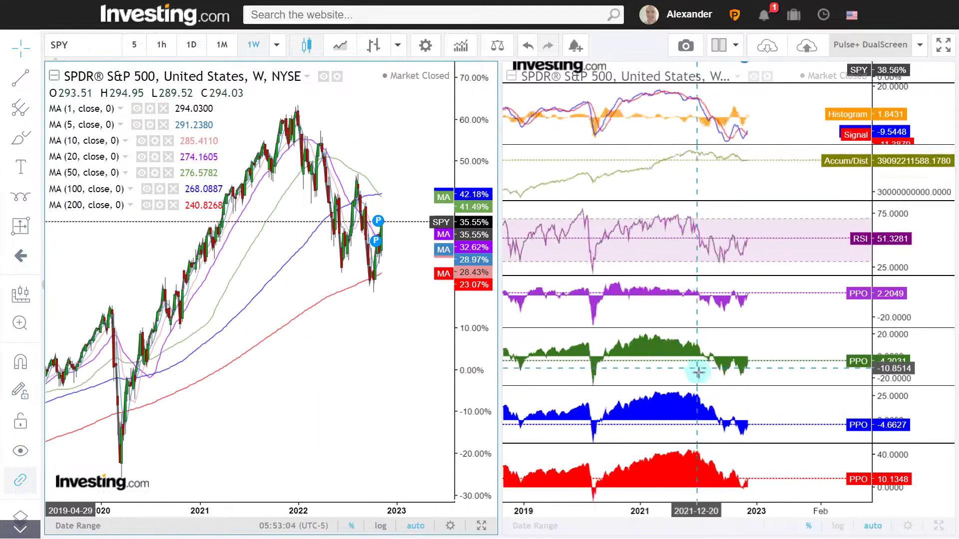
pyautogui.scroll(3, 701, 249)
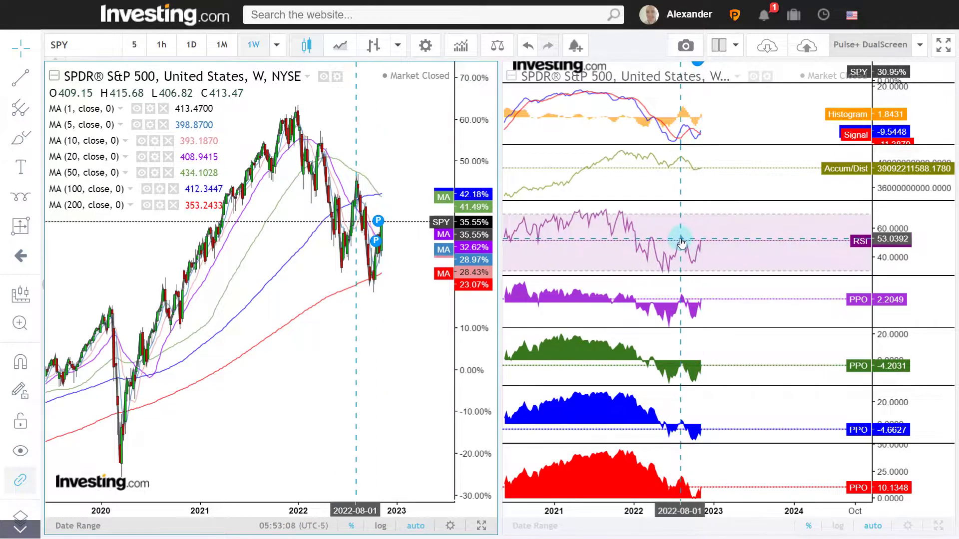
pyautogui.scroll(3, 299, 205)
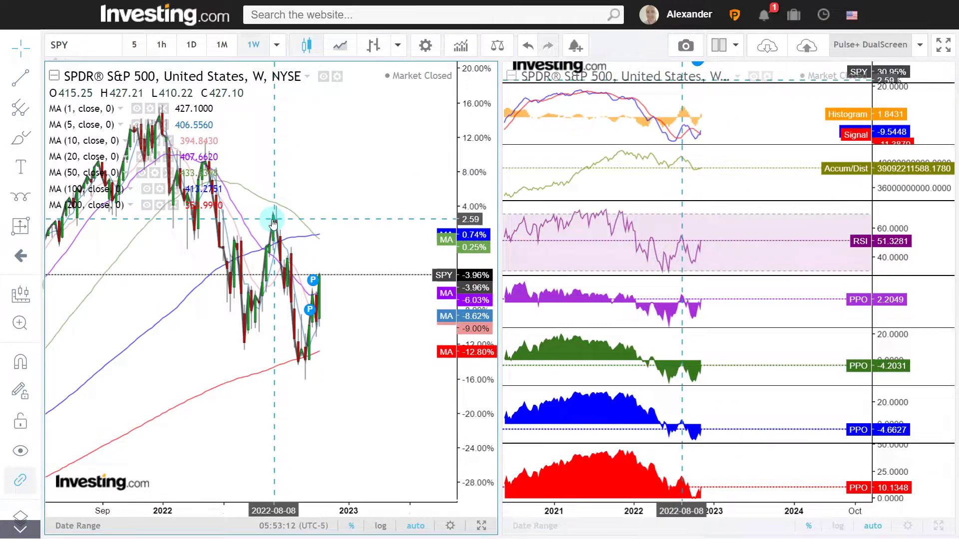
# - Set SPY to the daily timeframe and examine its RSI peaks and the other momentum indicators
pyautogui.click(191, 44)
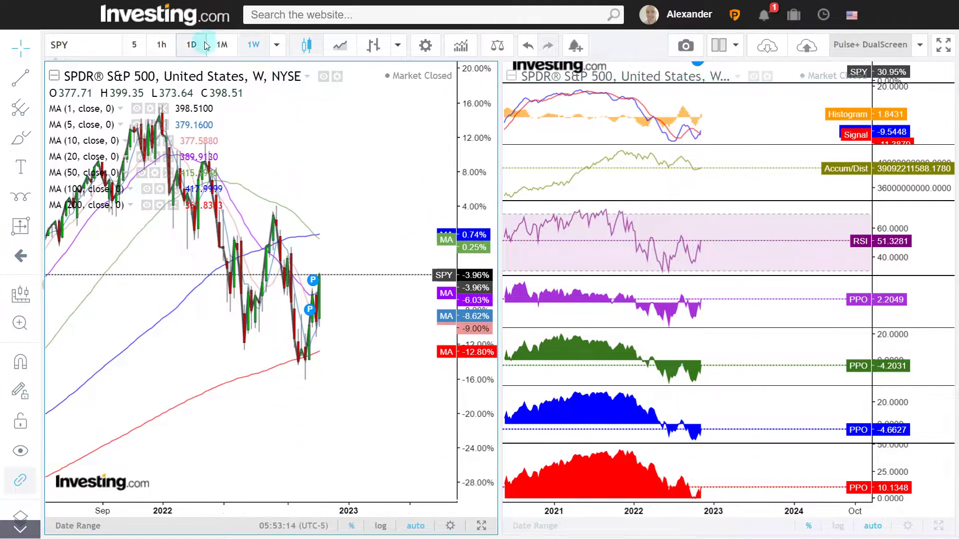
pyautogui.scroll(-5, 649, 259)
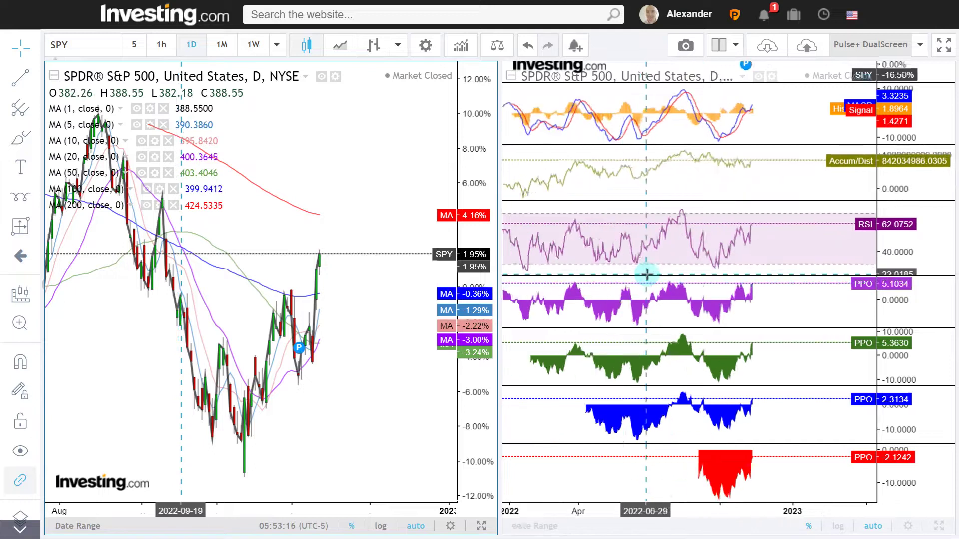
pyautogui.scroll(-5, 668, 235)
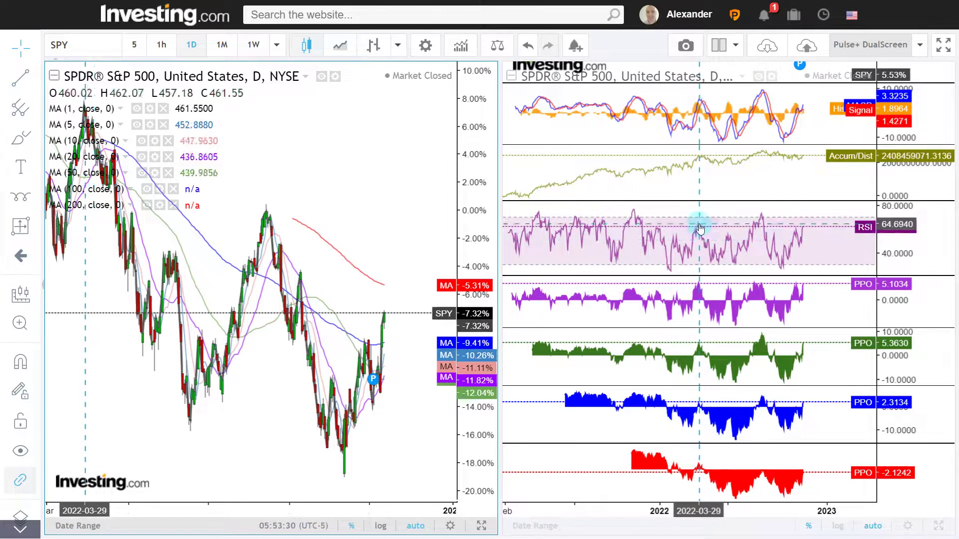
pyautogui.click(699, 228)
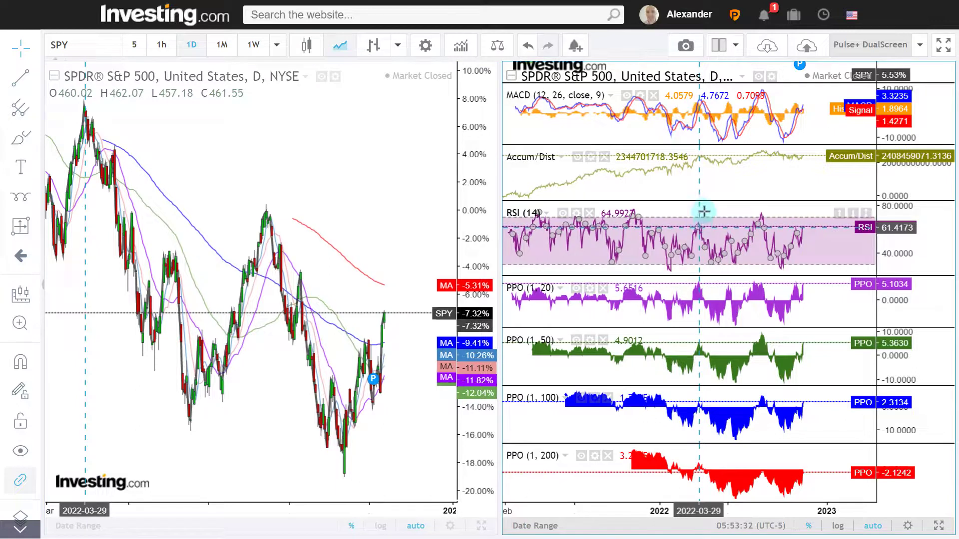
pyautogui.click(706, 207)
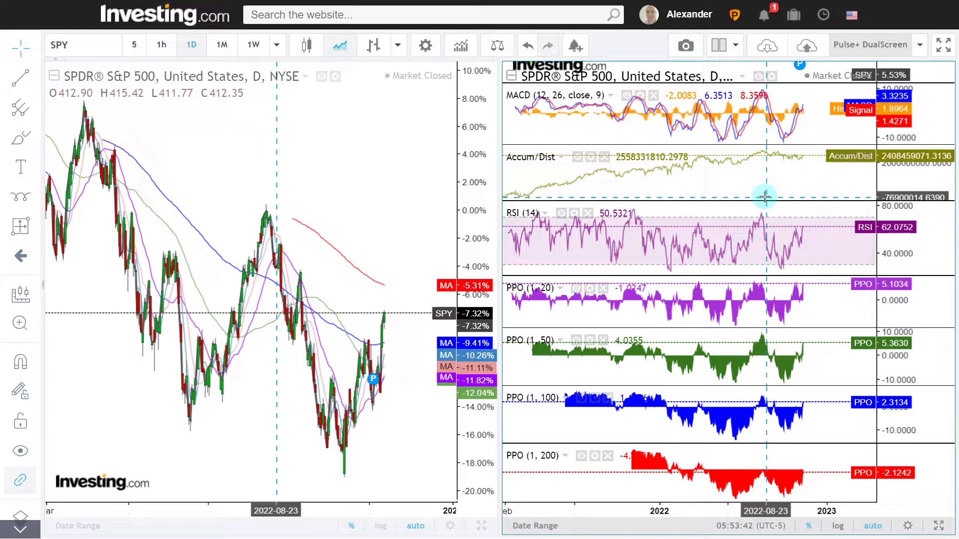
# - Set SPY back to the weekly timeframe and maximise its price chart
pyautogui.click(251, 54)
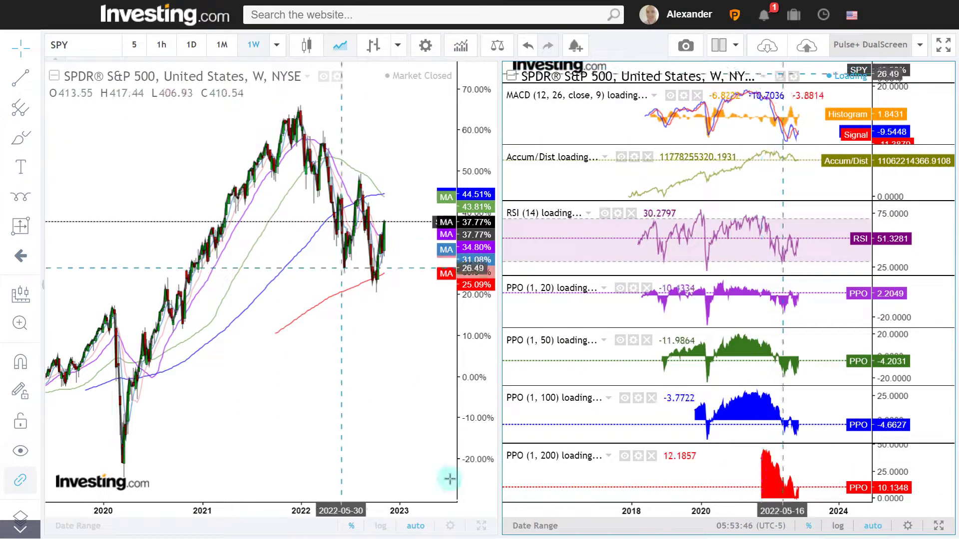
pyautogui.click(478, 522)
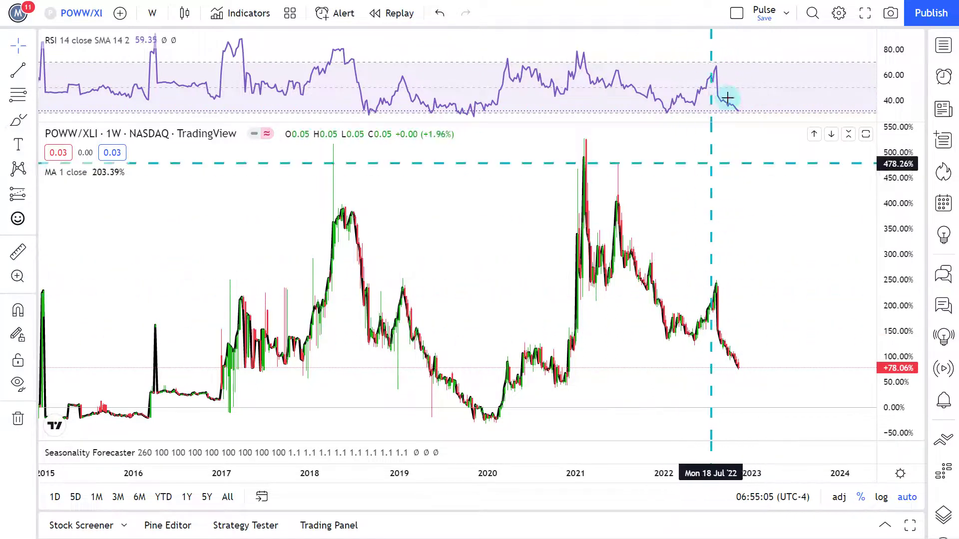
# - Review the weekly RSI of the POWW/XLI ratio on TradingView and collapse the RSI pane
pyautogui.click(739, 117)
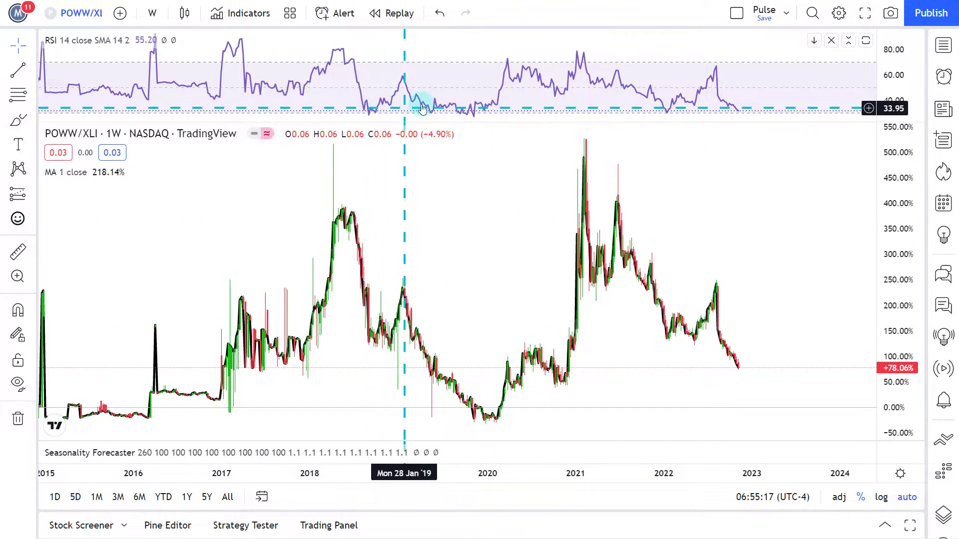
pyautogui.click(848, 40)
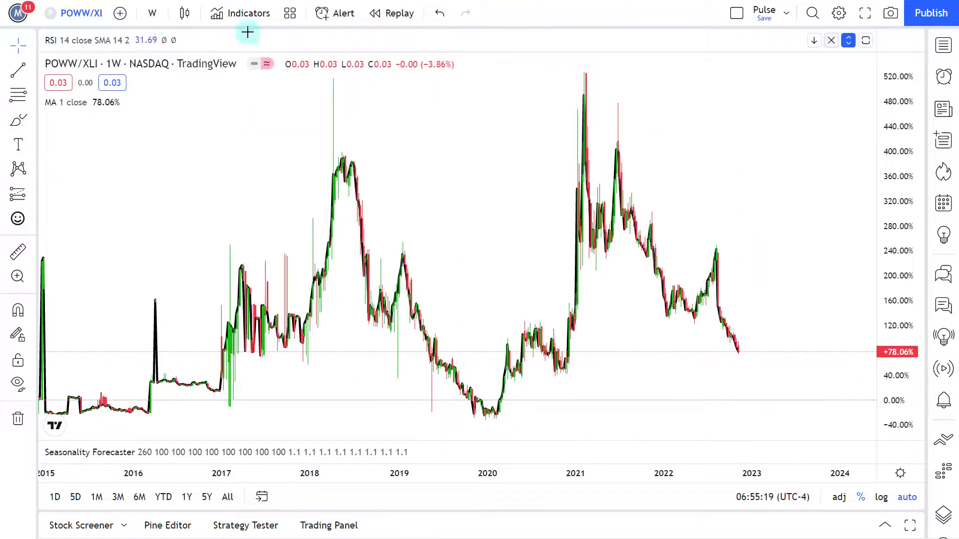
# - Set the POWW/XLI chart to the 1-day interval and expand the Seasonality Forecaster pane
pyautogui.click(153, 15)
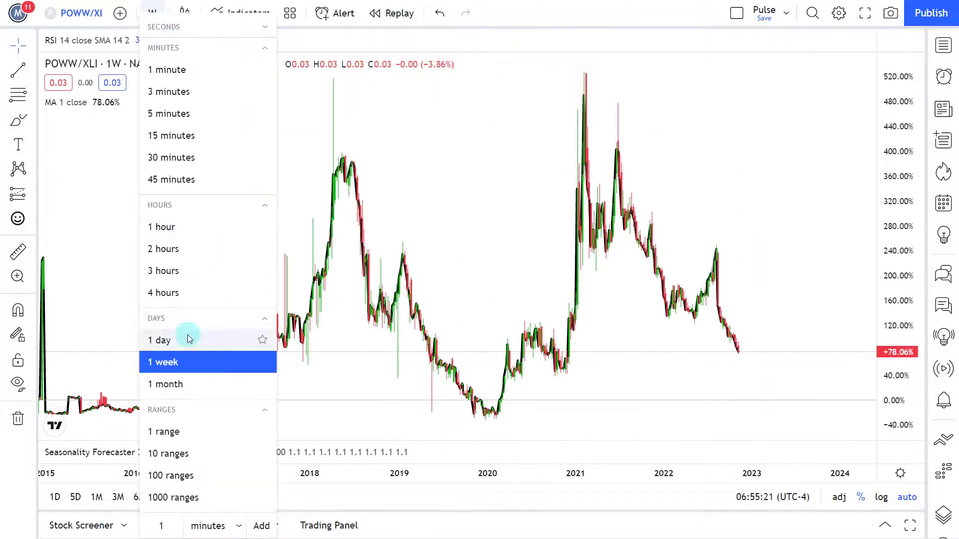
pyautogui.click(187, 335)
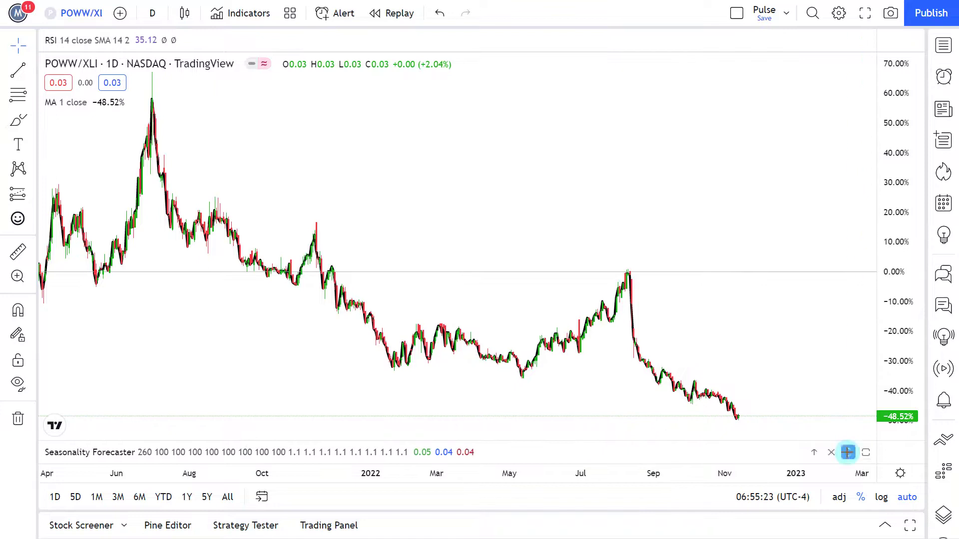
pyautogui.click(848, 452)
# - Examine the Seasonality Forecaster lines for POWW/XLI from mid-November 2022 into January 2023
pyautogui.scroll(5, 685, 363)
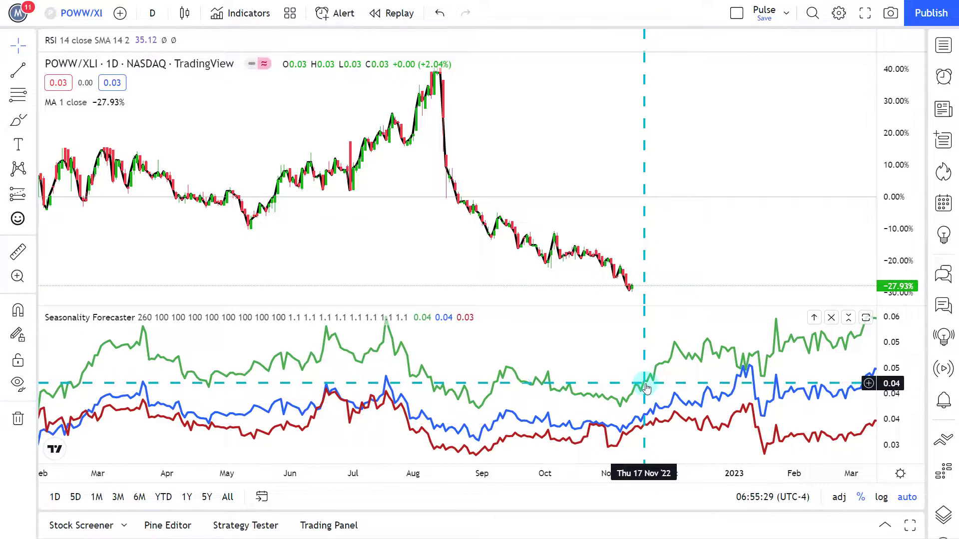
pyautogui.click(646, 388)
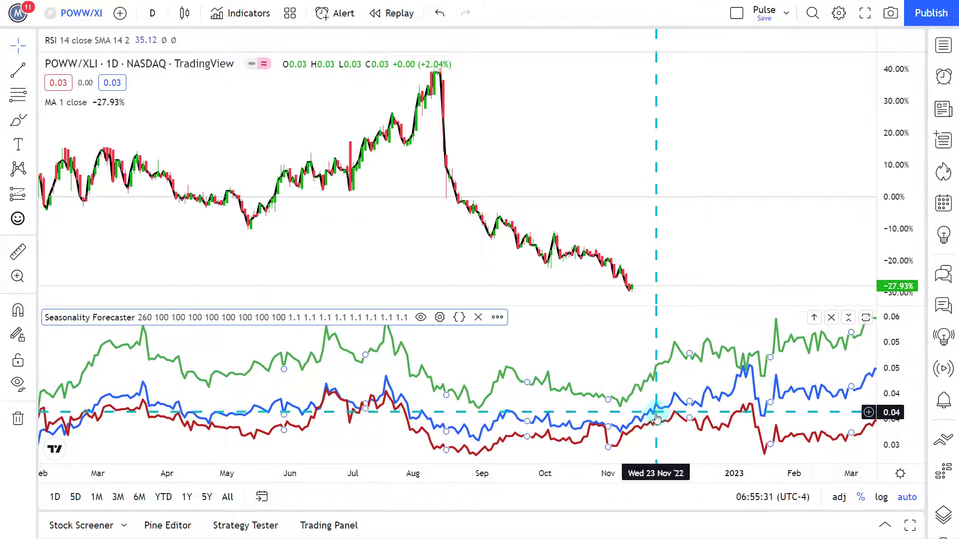
pyautogui.click(676, 418)
pyautogui.click(683, 372)
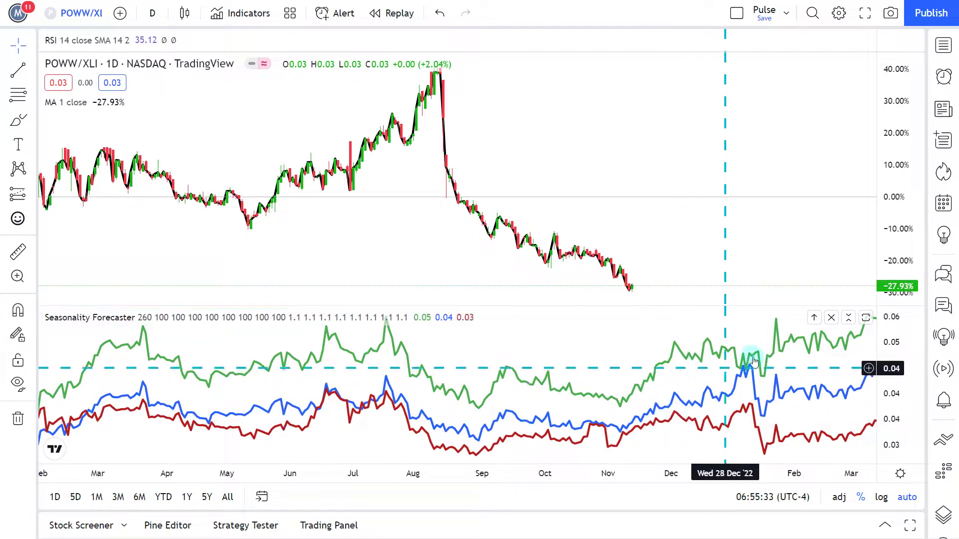
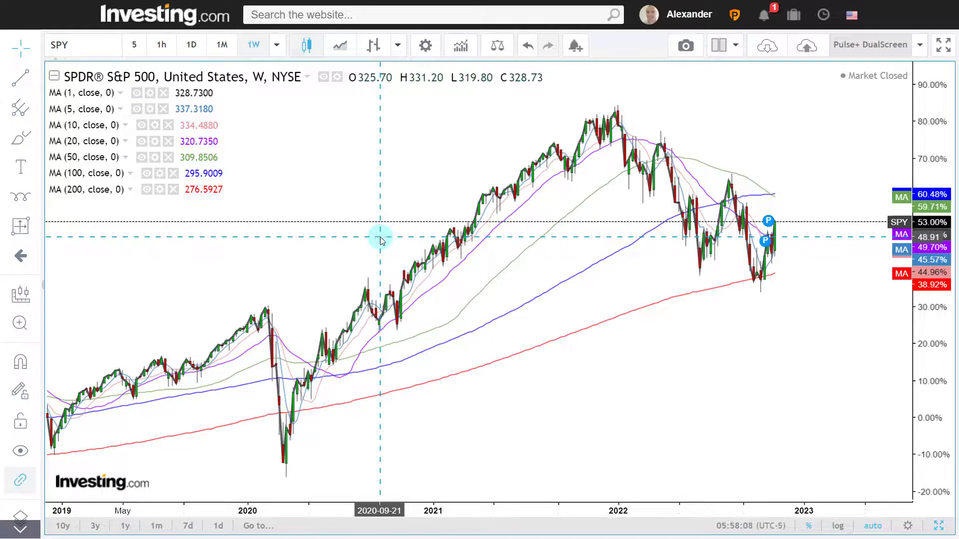
# - Load the weekly Netflix (NFLX) chart on Investing.com and view its recent price action against the moving averages
pyautogui.write('FNLX')
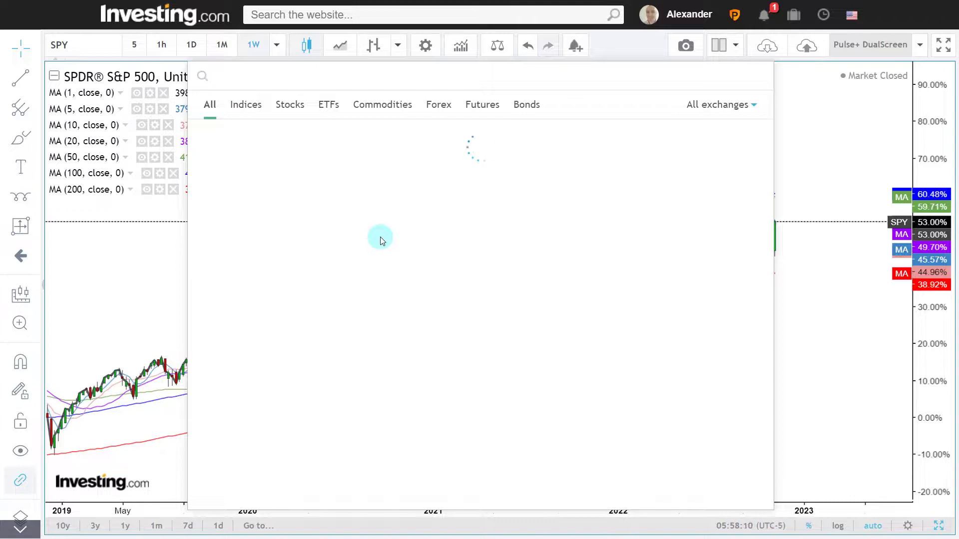
pyautogui.write('NFLX')
pyautogui.press('Return')
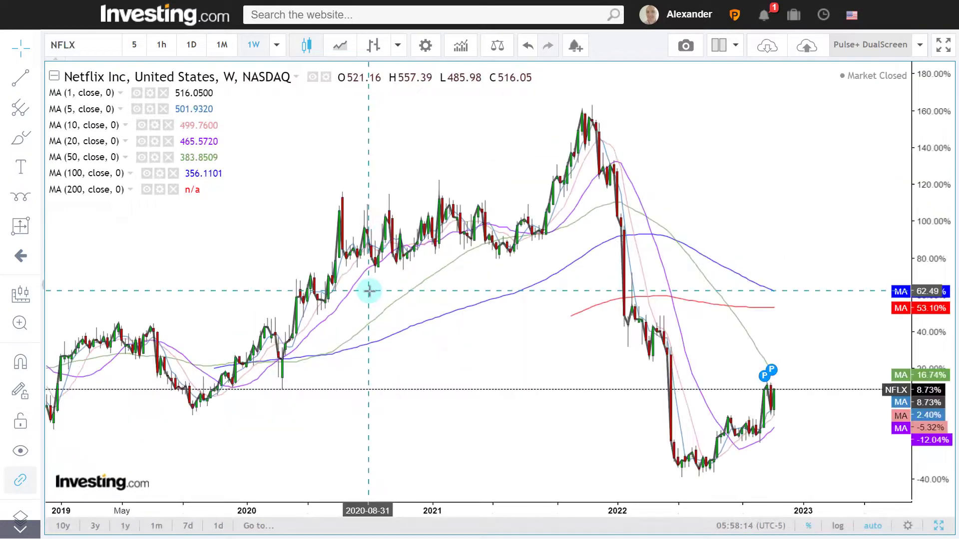
pyautogui.scroll(5, 369, 291)
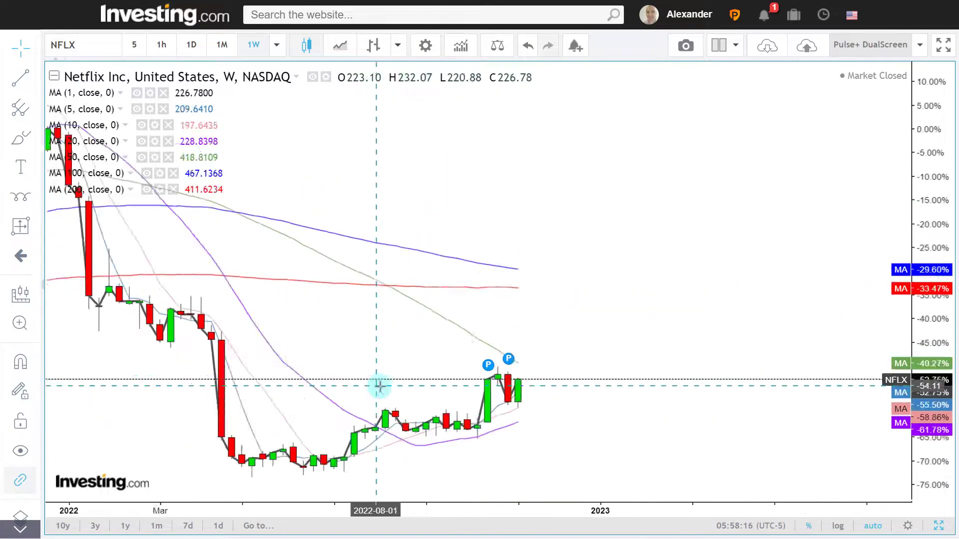
# - Examine the weekly Netflix price history from late 2016 to November 2022 against the moving averages
pyautogui.scroll(-6, 380, 386)
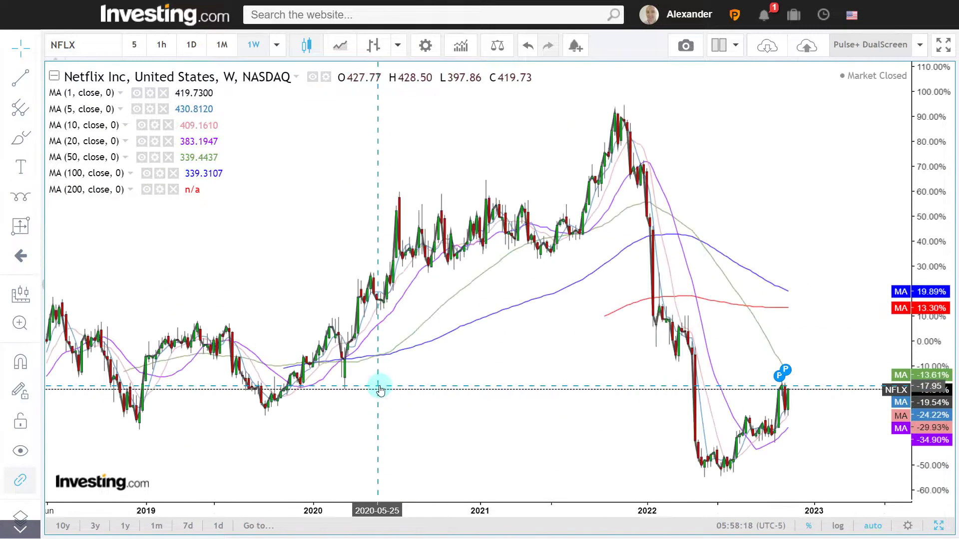
pyautogui.scroll(-2, 382, 390)
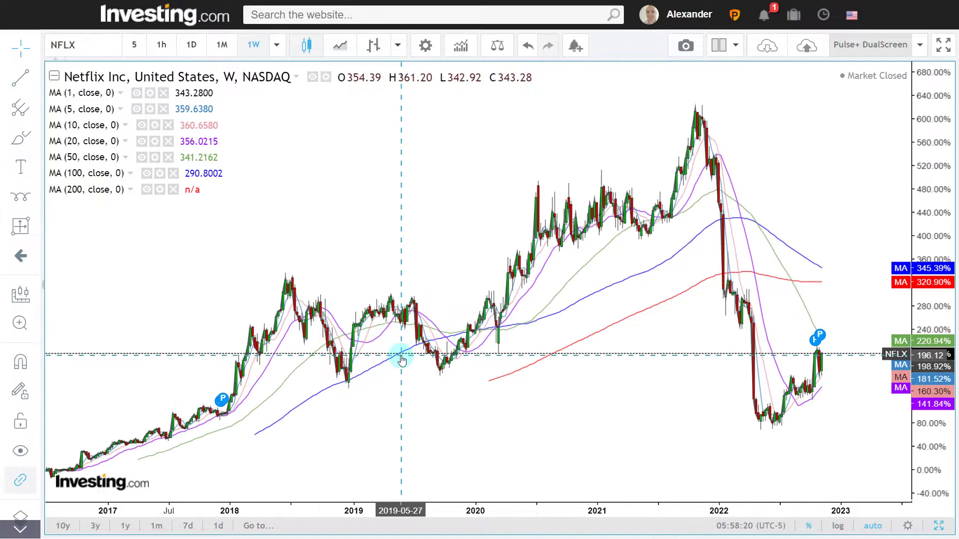
pyautogui.scroll(4, 400, 349)
# - Set the Netflix chart to the daily interval and examine the recent candles around the 200-day moving average
pyautogui.click(191, 44)
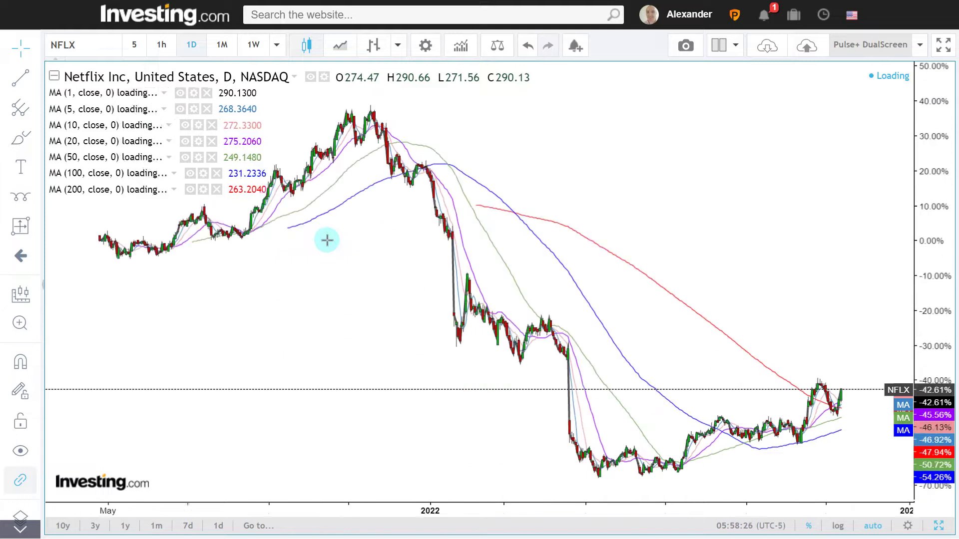
pyautogui.scroll(3, 327, 240)
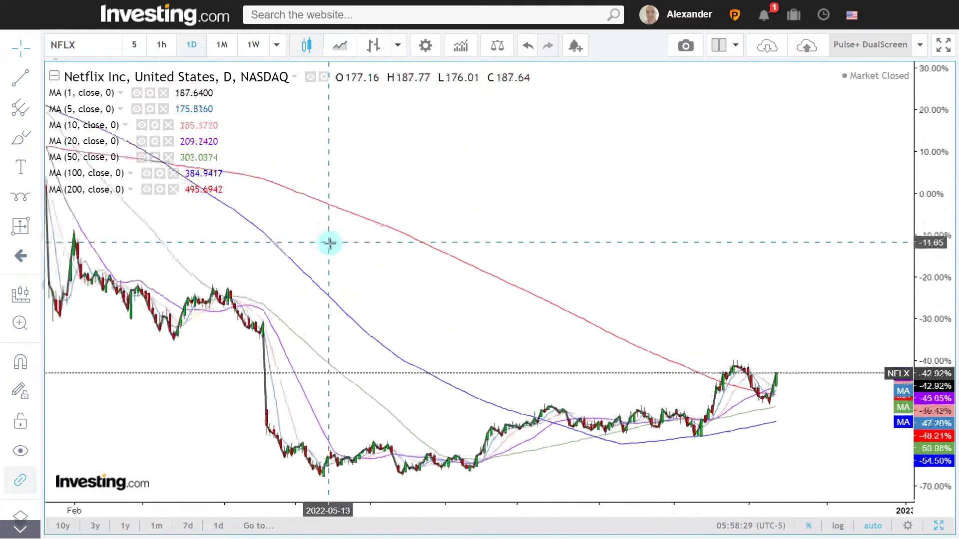
pyautogui.scroll(3, 329, 243)
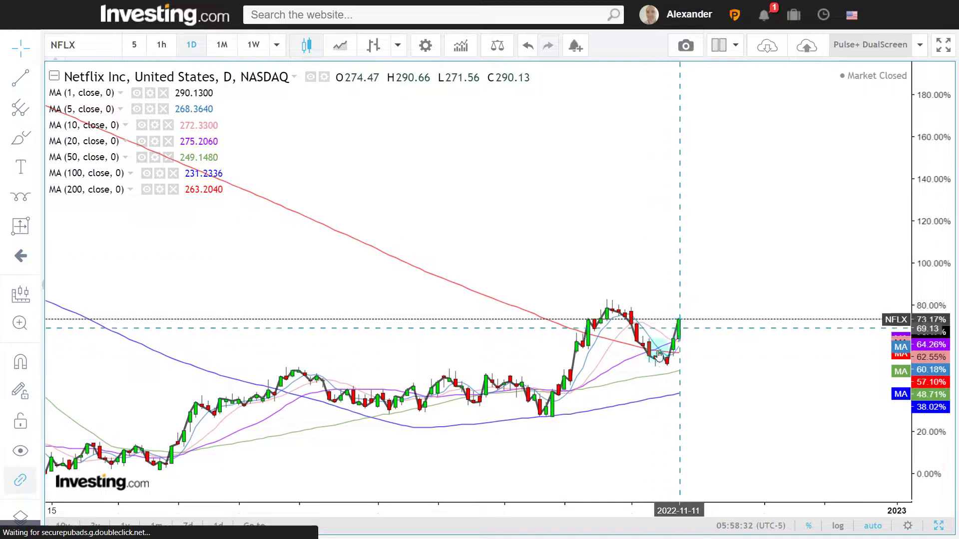
pyautogui.scroll(-2, 649, 349)
# - Load the weekly Curiositystream (CURI) chart and view its price action since early 2021 against the moving averages
pyautogui.click(254, 45)
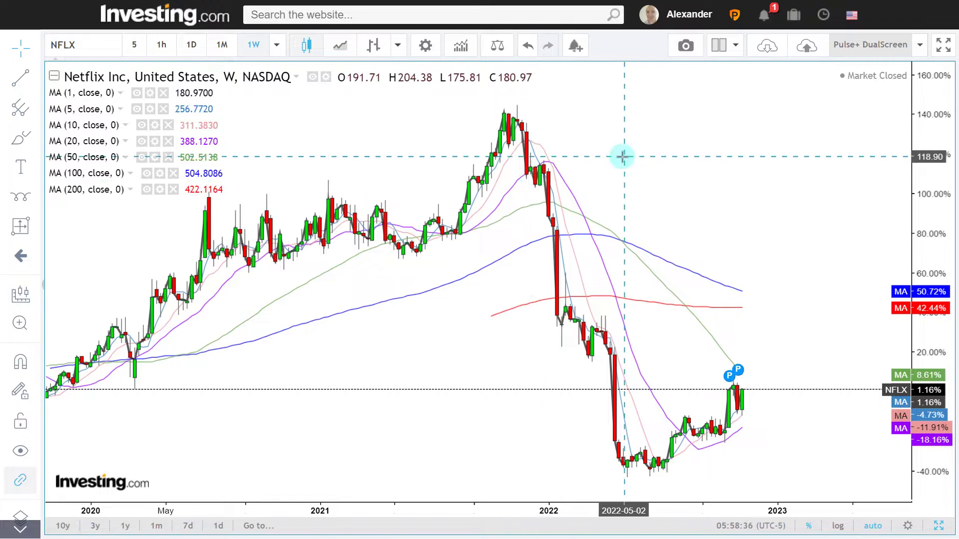
pyautogui.write('CURI')
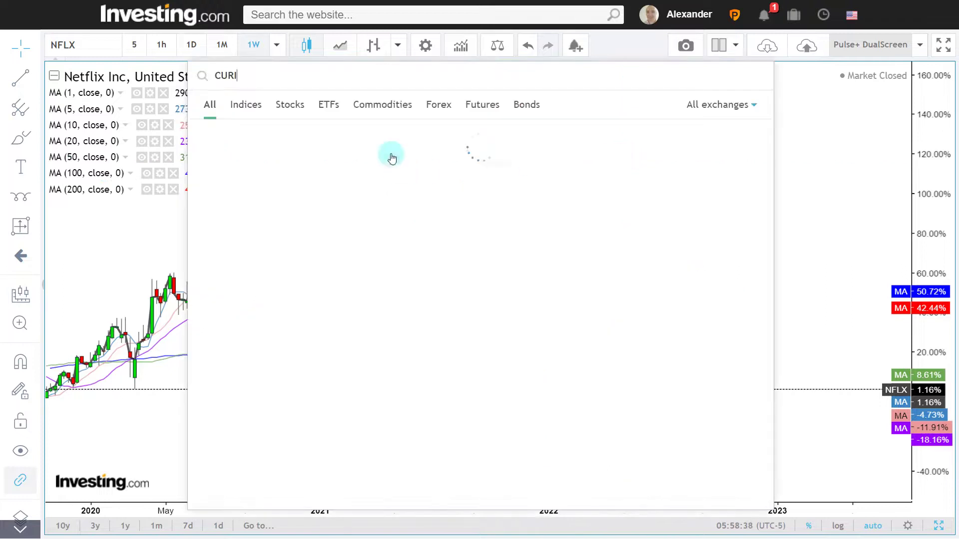
pyautogui.click(389, 146)
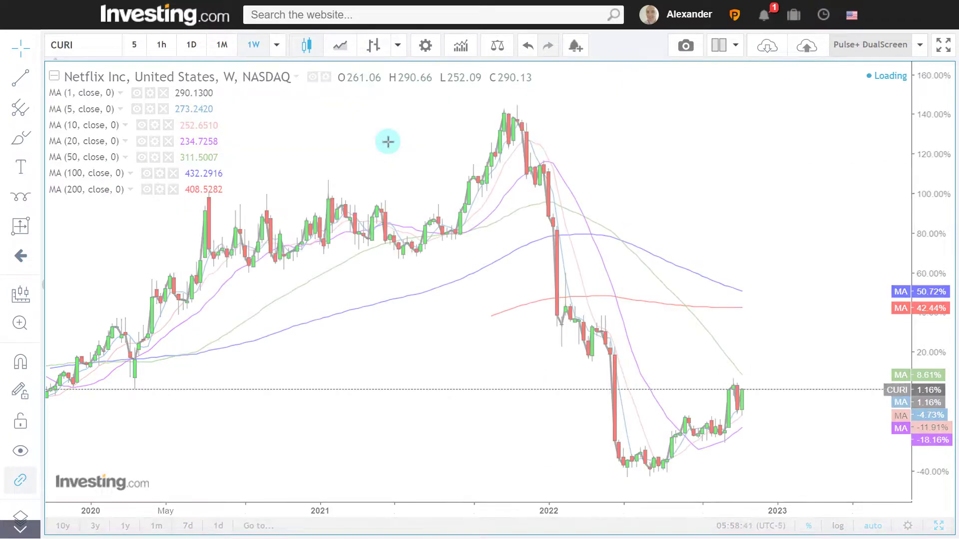
pyautogui.scroll(5, 505, 274)
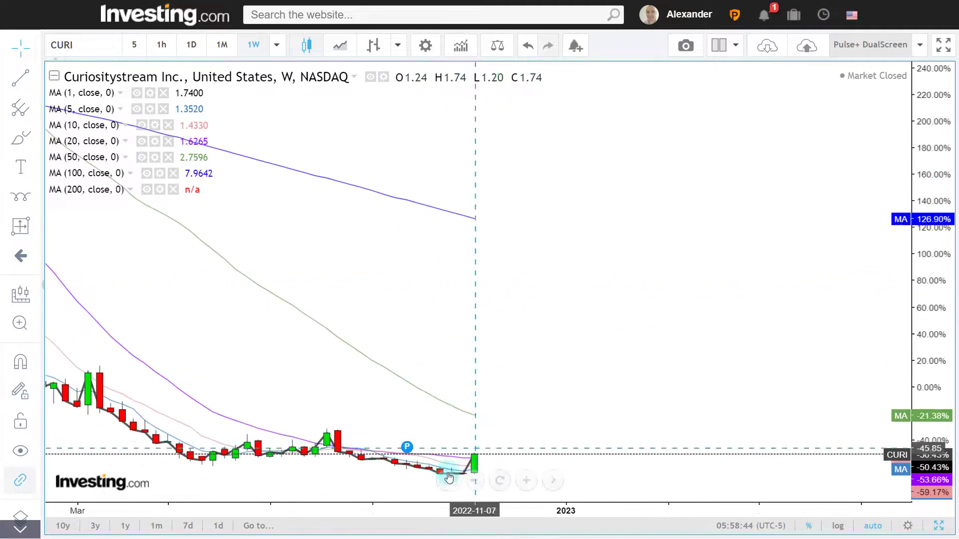
pyautogui.scroll(-3, 486, 419)
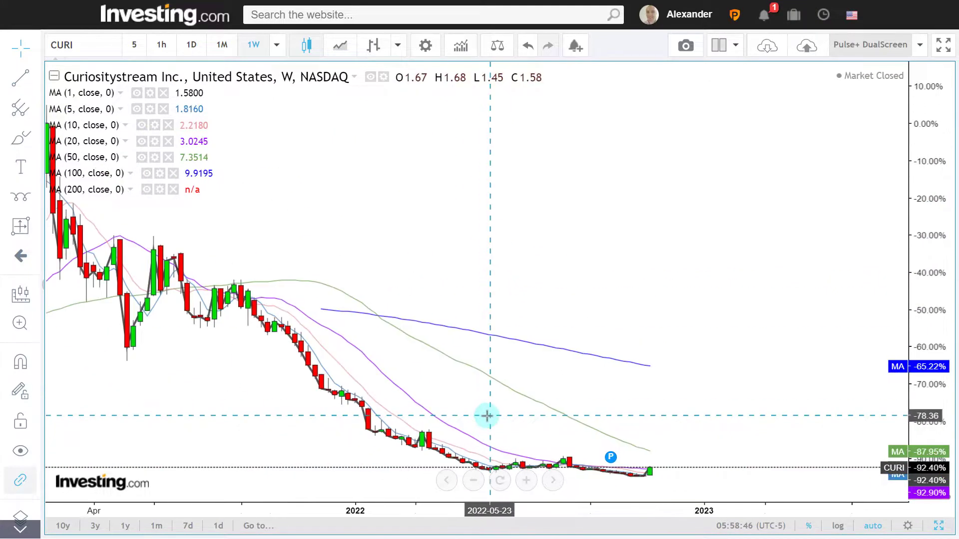
pyautogui.scroll(4, 430, 370)
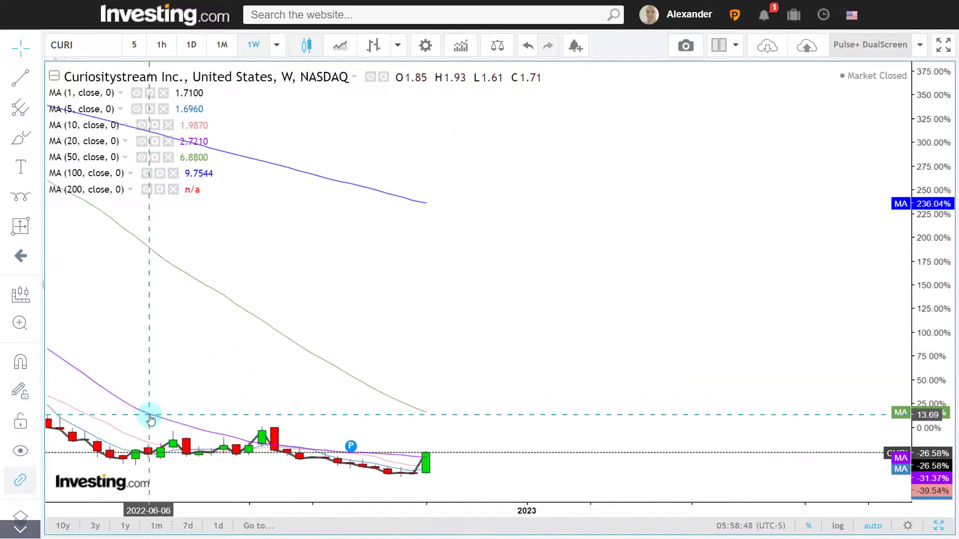
# - Set the CURI chart to the daily interval and measure the rally into 11 November 2022 with the Date and Price Range tool
pyautogui.click(191, 44)
pyautogui.scroll(-3, 299, 219)
pyautogui.scroll(3, 300, 219)
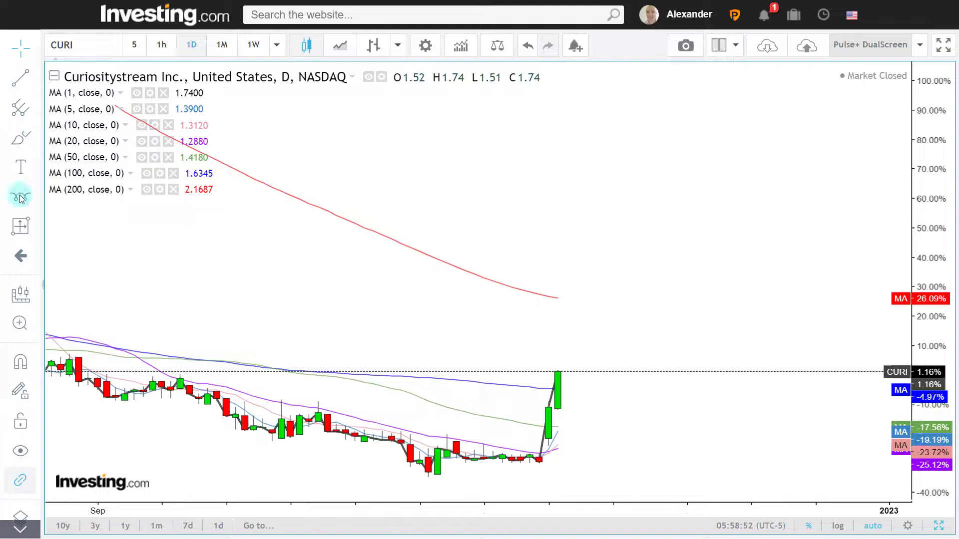
pyautogui.click(36, 226)
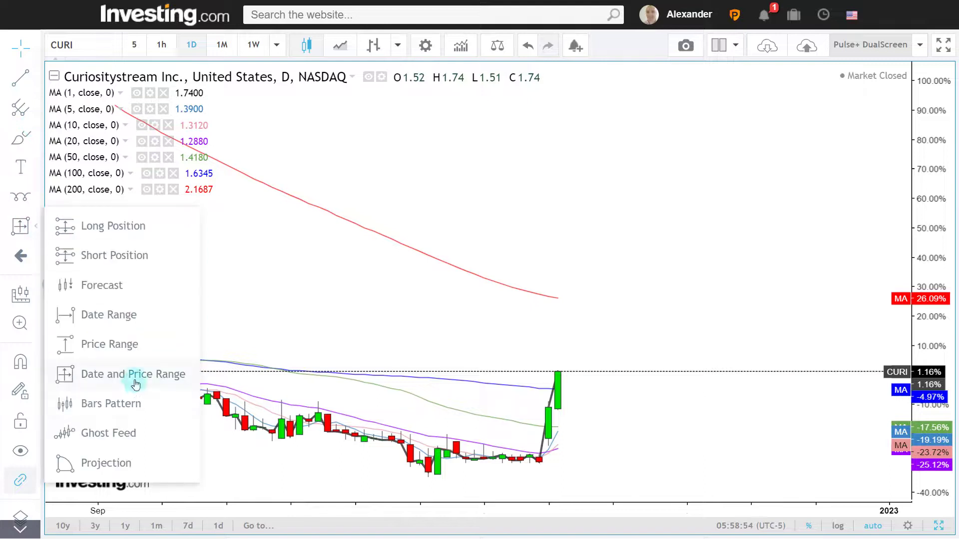
pyautogui.click(133, 378)
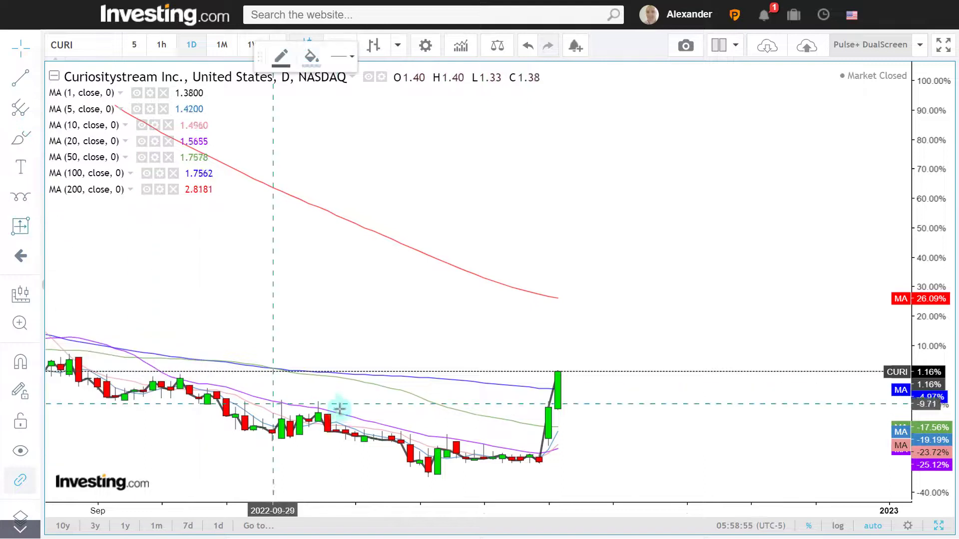
pyautogui.click(538, 462)
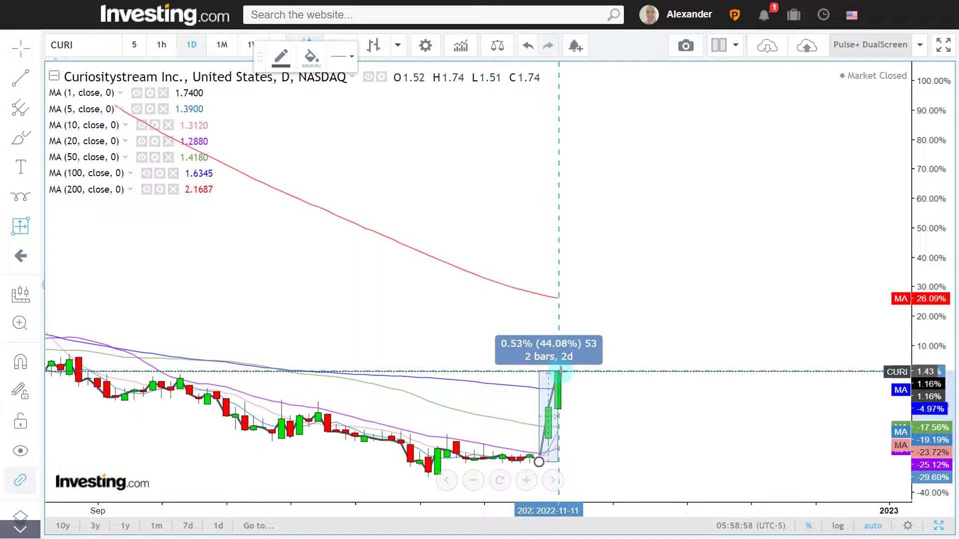
# - Compare CURI's daily breakout with its 2022 downtrend and the 100-day and 200-day moving averages
pyautogui.scroll(-3, 558, 378)
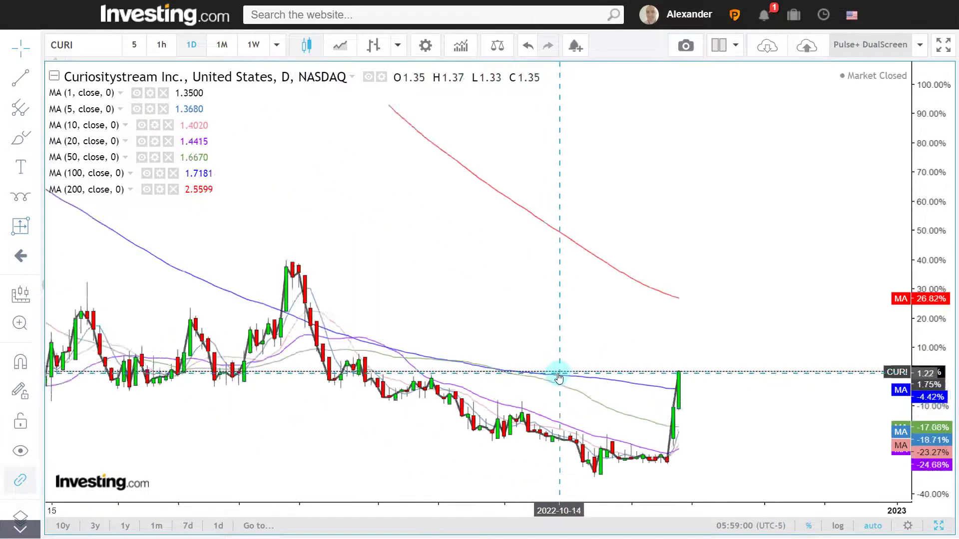
pyautogui.scroll(-3, 558, 374)
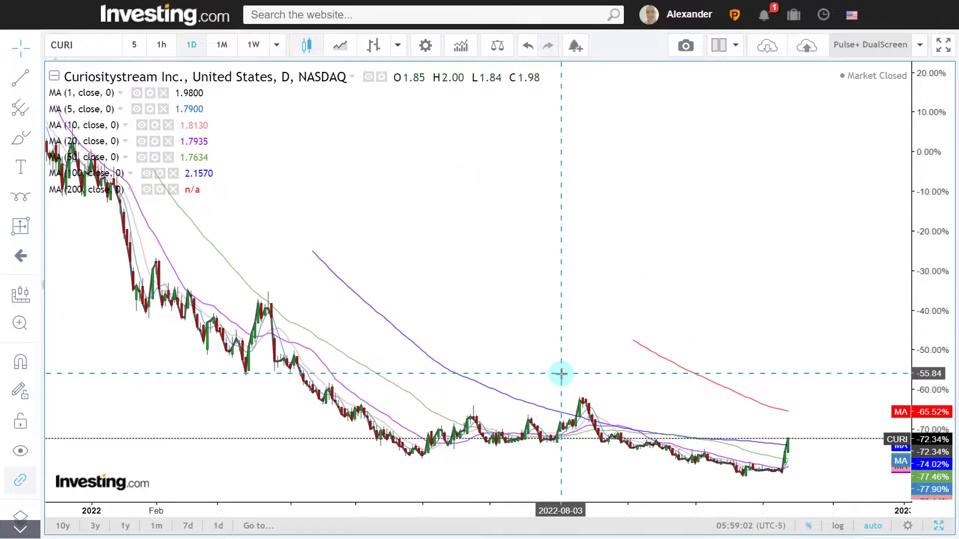
pyautogui.scroll(3, 560, 374)
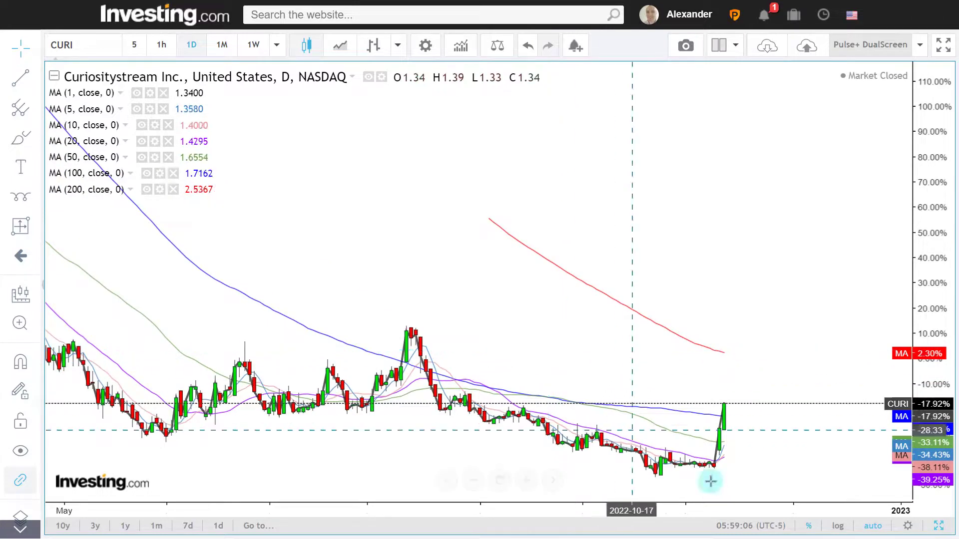
pyautogui.scroll(-3, 438, 221)
pyautogui.scroll(4, 619, 367)
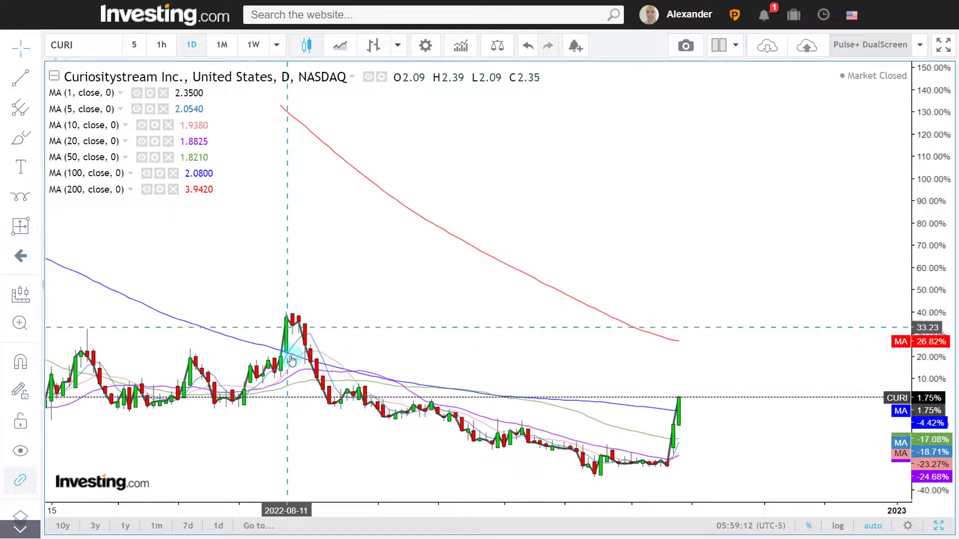
# - Load the weekly Walt Disney (DIS) chart and view its price history back to 2013
pyautogui.click(254, 45)
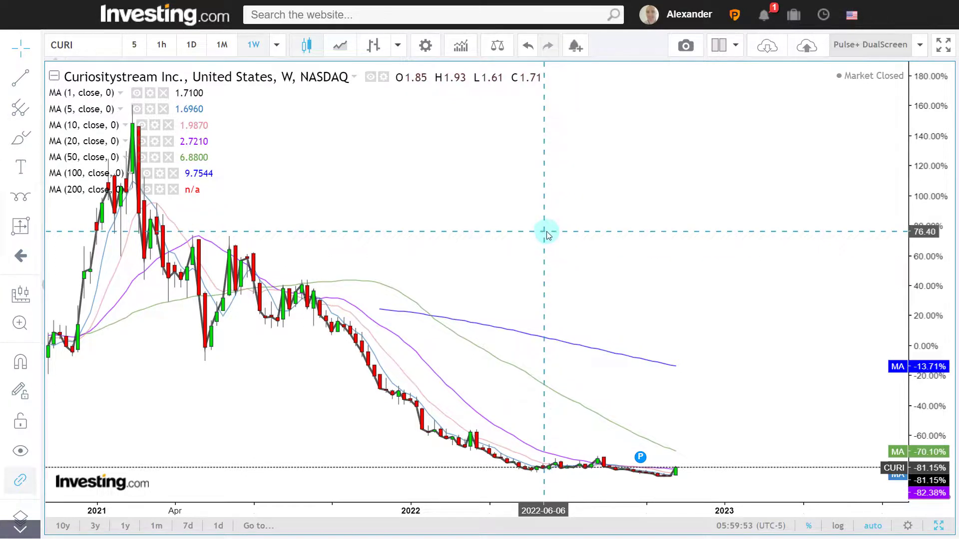
pyautogui.write('DIS')
pyautogui.press('Return')
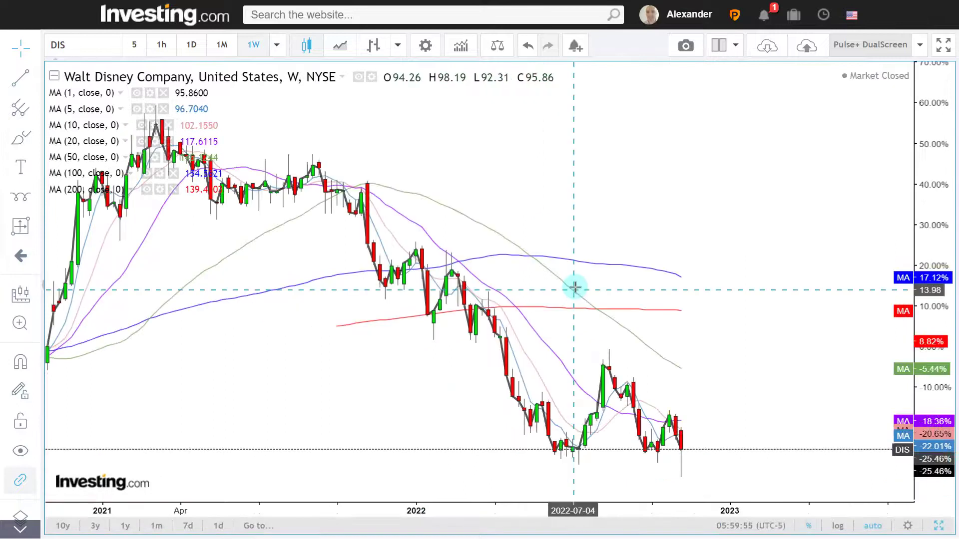
pyautogui.scroll(-5, 574, 287)
pyautogui.scroll(-5, 575, 287)
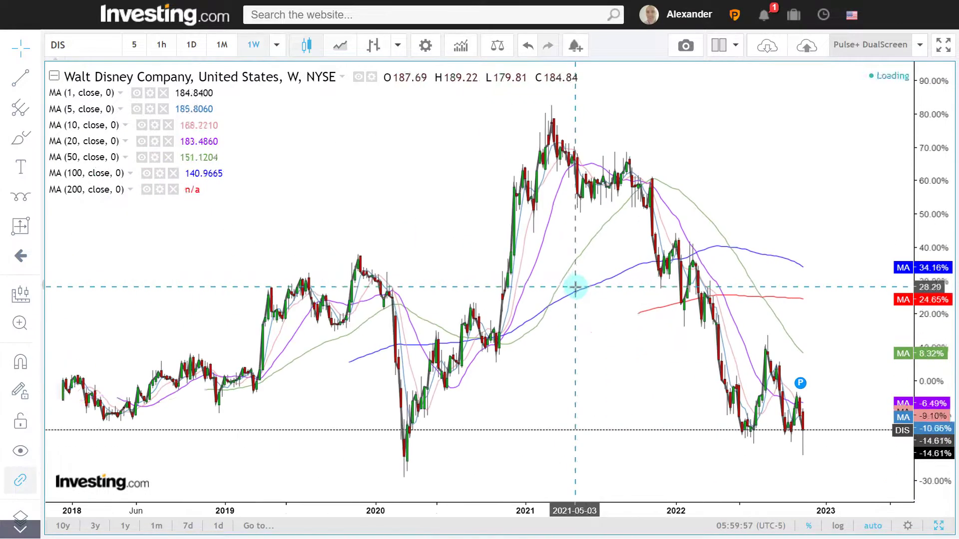
pyautogui.scroll(-2, 575, 287)
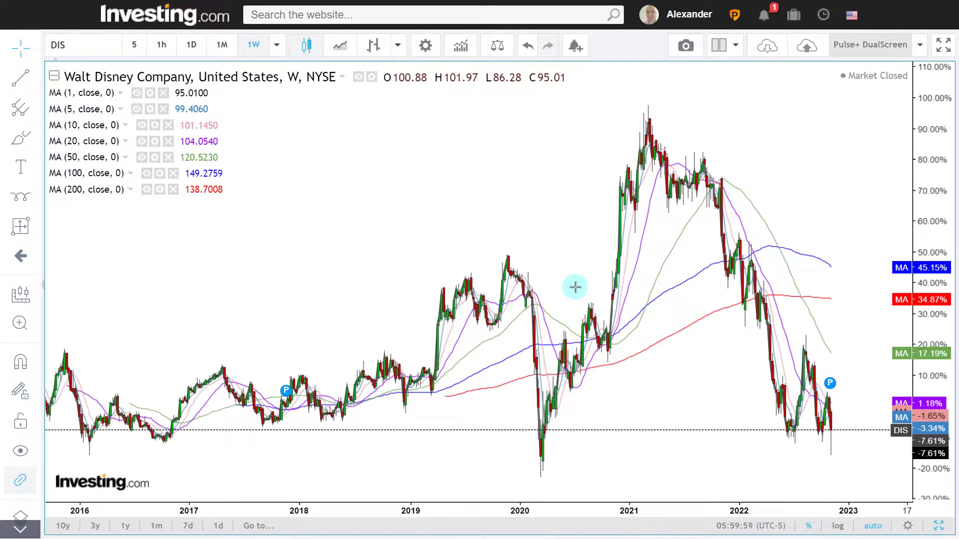
pyautogui.scroll(-3, 432, 271)
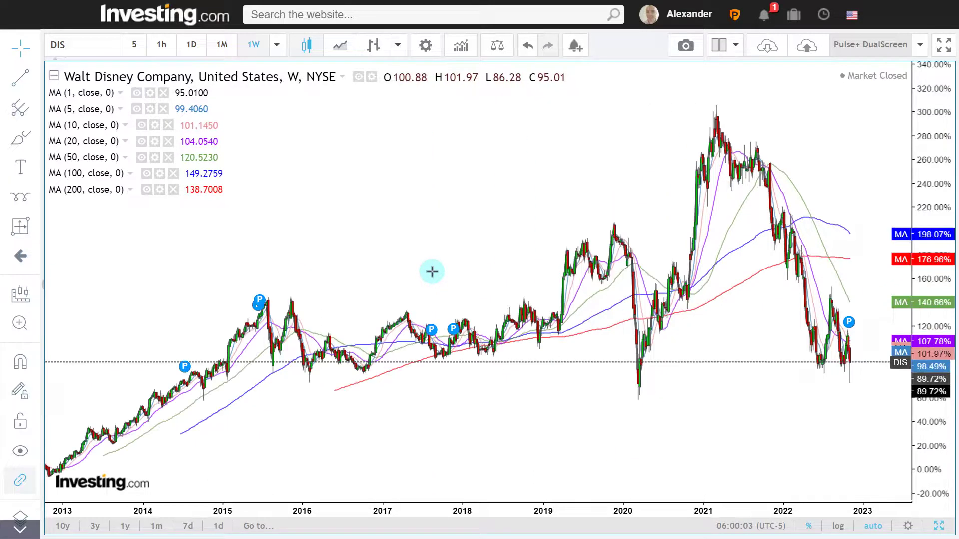
# - Draw horizontal arrows along Disney's current price level, from 2022 back to 2020 and from 2018 back to 2015
pyautogui.hotkey('ctrl', 'alt', 'g')
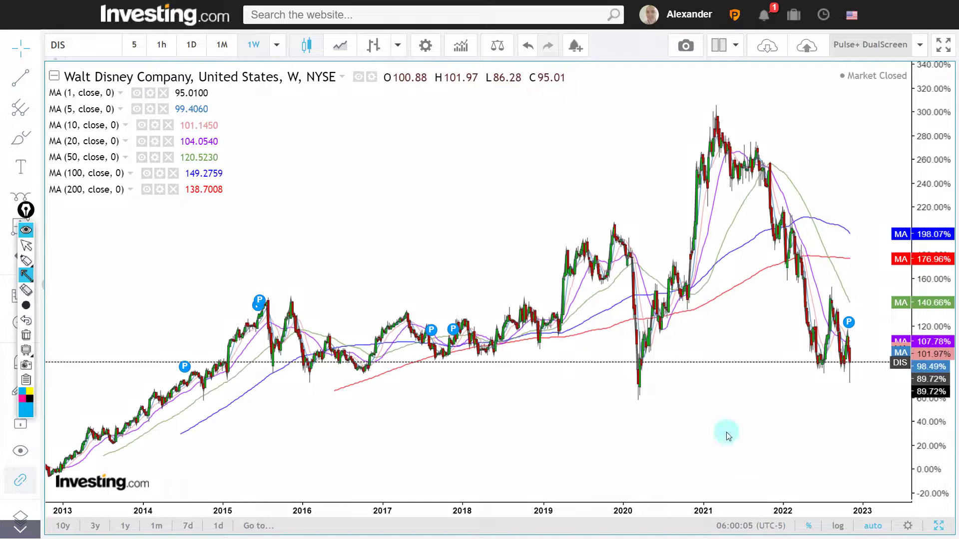
pyautogui.moveTo(856, 360)
pyautogui.mouseDown()
pyautogui.moveTo(869, 363)
pyautogui.moveTo(610, 361)
pyautogui.mouseUp()
pyautogui.moveTo(512, 363); pyautogui.dragTo(230, 356)
# - Examine Disney's latest weekly candles, including the long lower wick in the week of 7 November 2022
pyautogui.scroll(3, 266, 378)
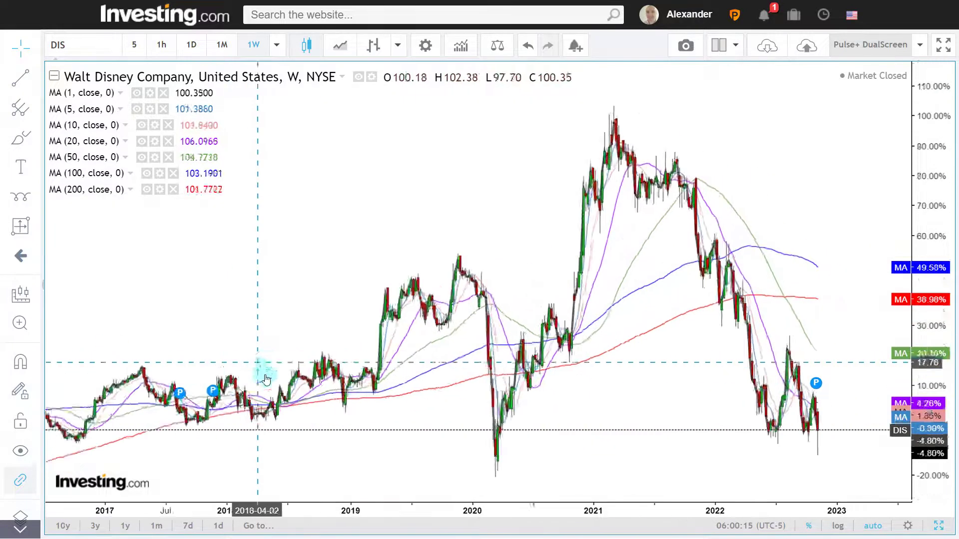
pyautogui.scroll(10, 325, 413)
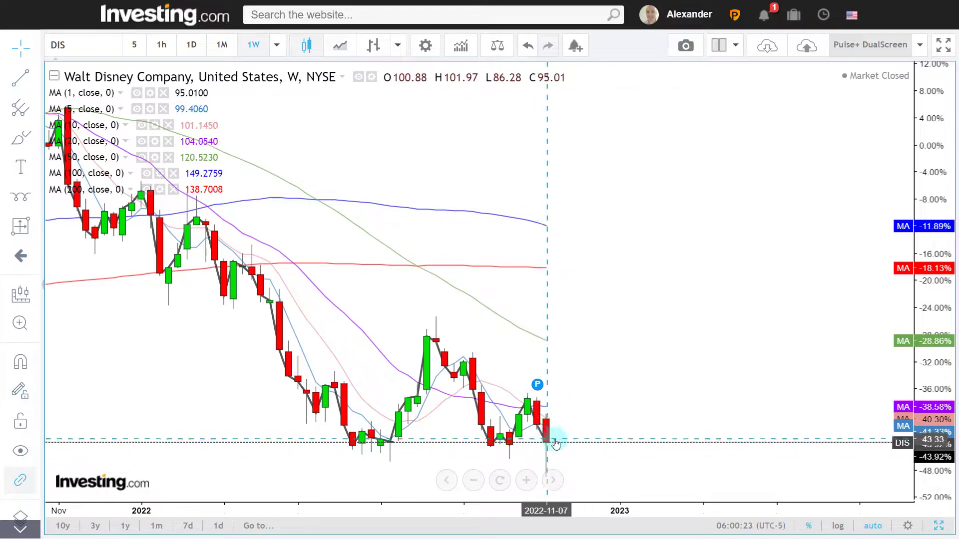
pyautogui.scroll(3, 544, 442)
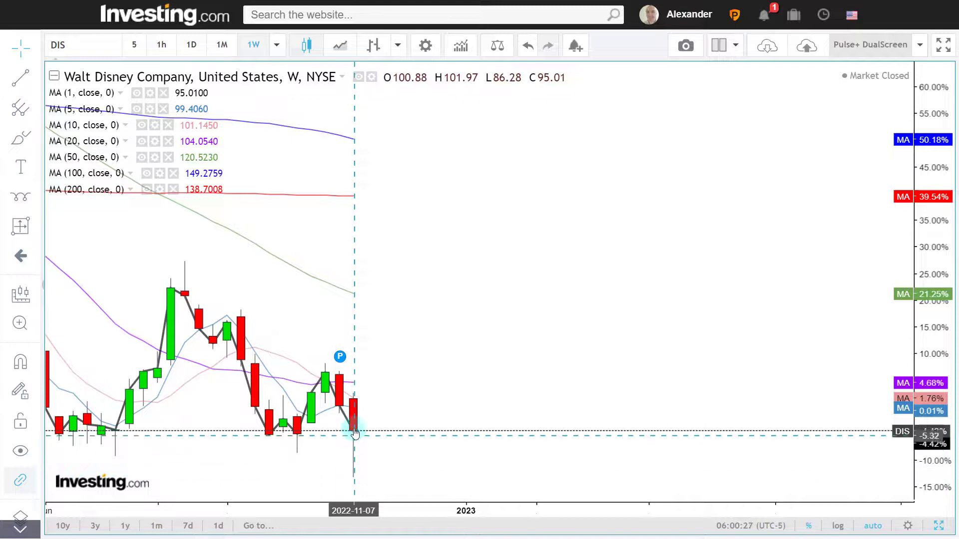
pyautogui.scroll(-2, 396, 399)
pyautogui.scroll(-1, 396, 400)
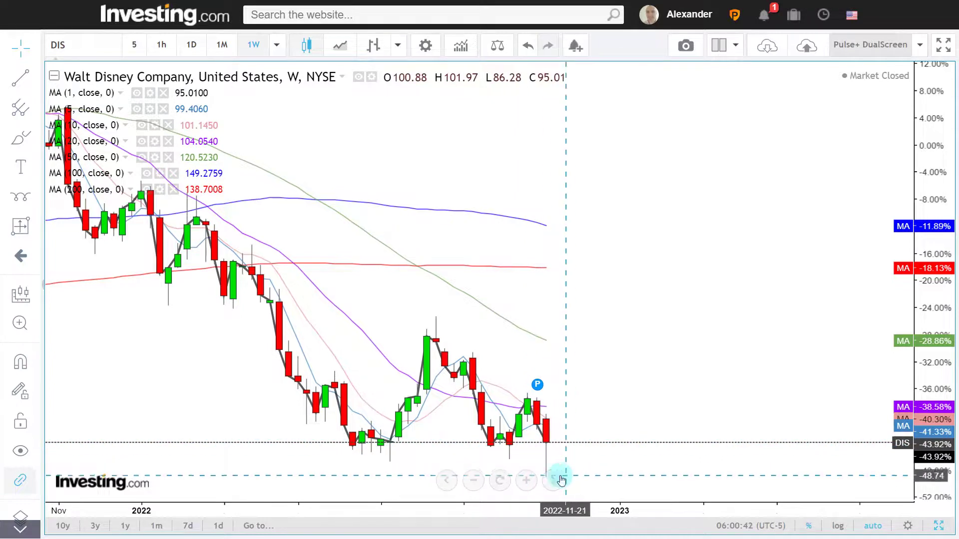
# - Check Disney's recent price action on the daily interval and return the chart to the weekly interval
pyautogui.click(192, 48)
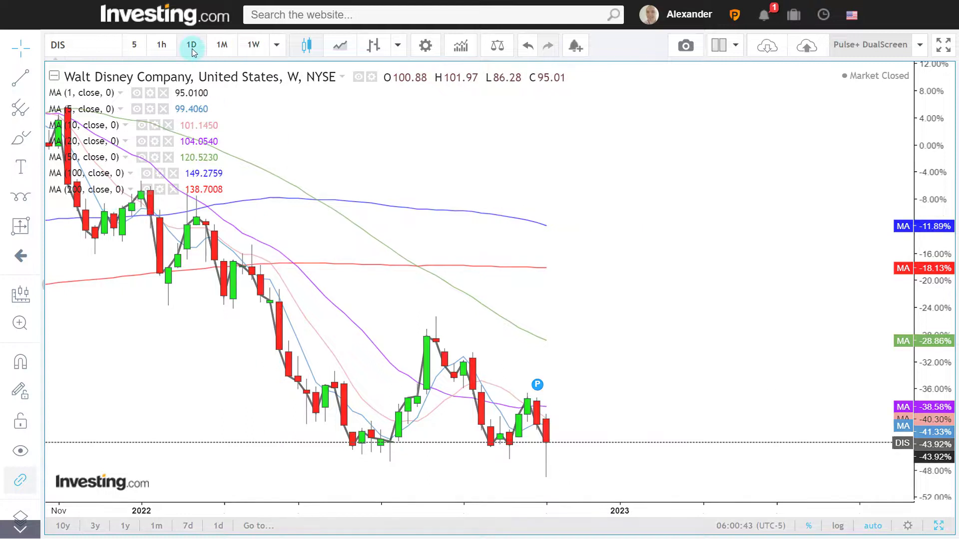
pyautogui.scroll(-3, 408, 230)
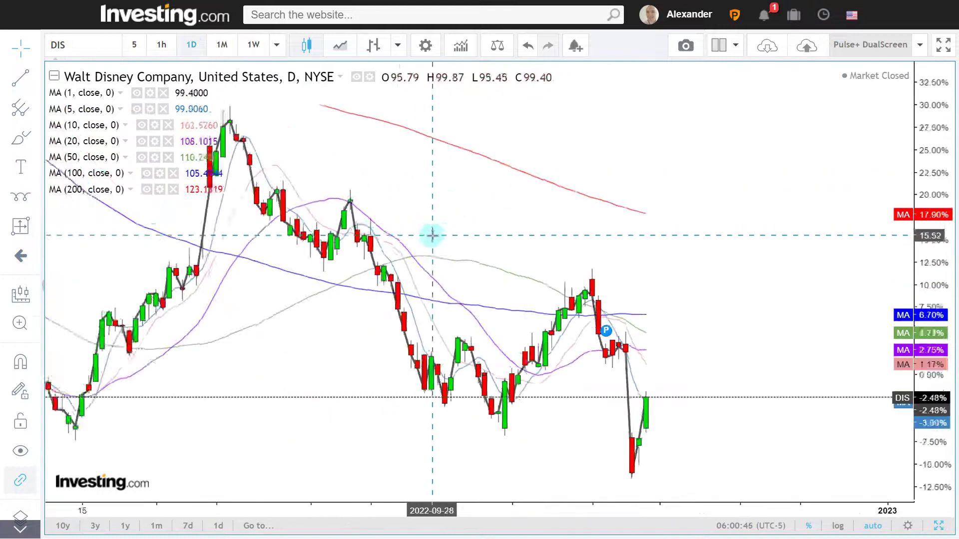
pyautogui.click(253, 45)
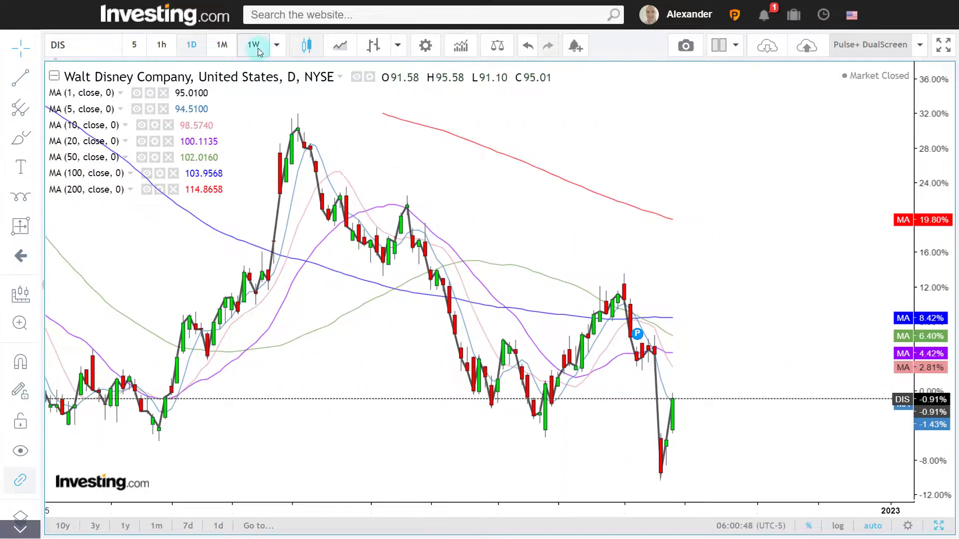
# - Restore the dual-chart layout and review Disney's daily MACD, Accum/Dist, RSI and PPO indicators
pyautogui.click(935, 524)
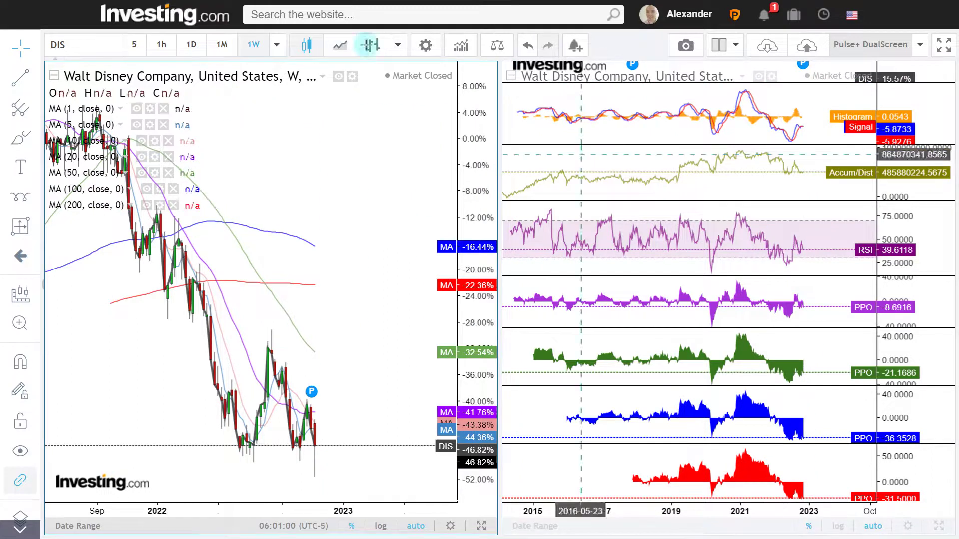
pyautogui.click(193, 44)
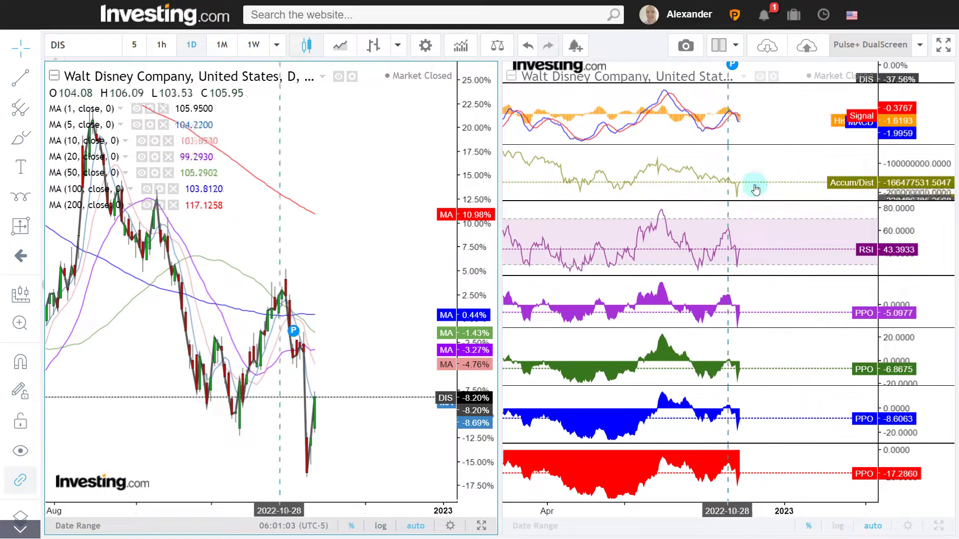
pyautogui.scroll(-3, 738, 187)
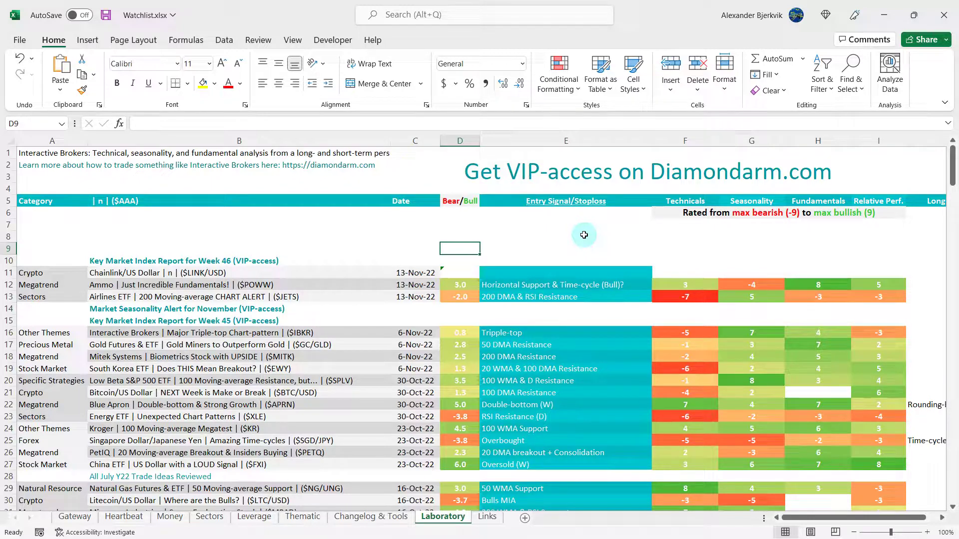
# - Point out the Week 46 and Week 45 Key Market Index Report rows and the November Market Seasonality Alert row in the Laboratory sheet
pyautogui.click(583, 234)
pyautogui.click(300, 248)
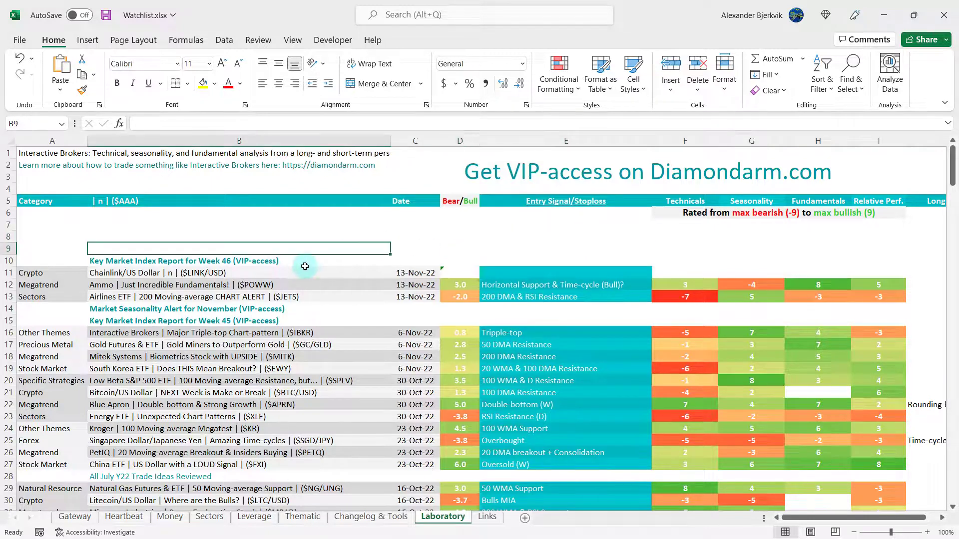
pyautogui.click(306, 261)
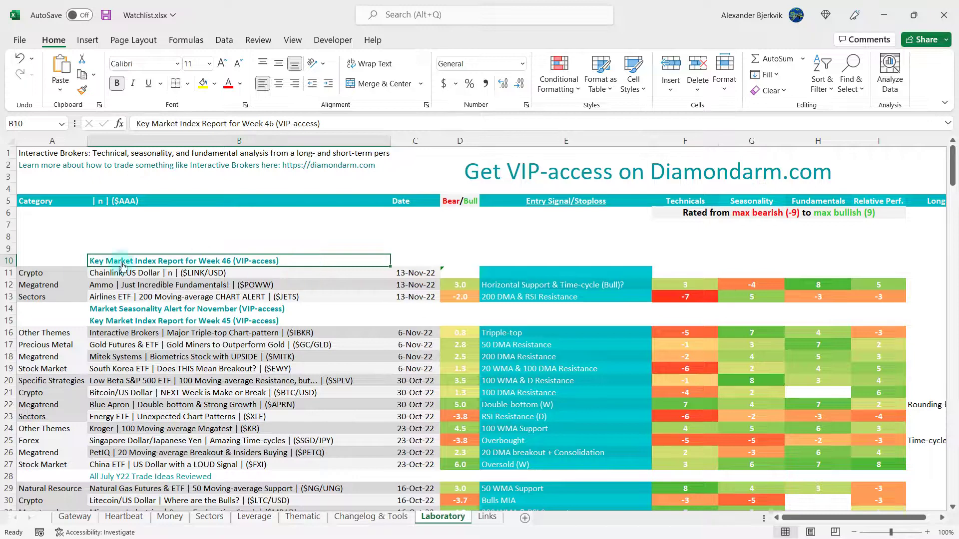
pyautogui.click(330, 309)
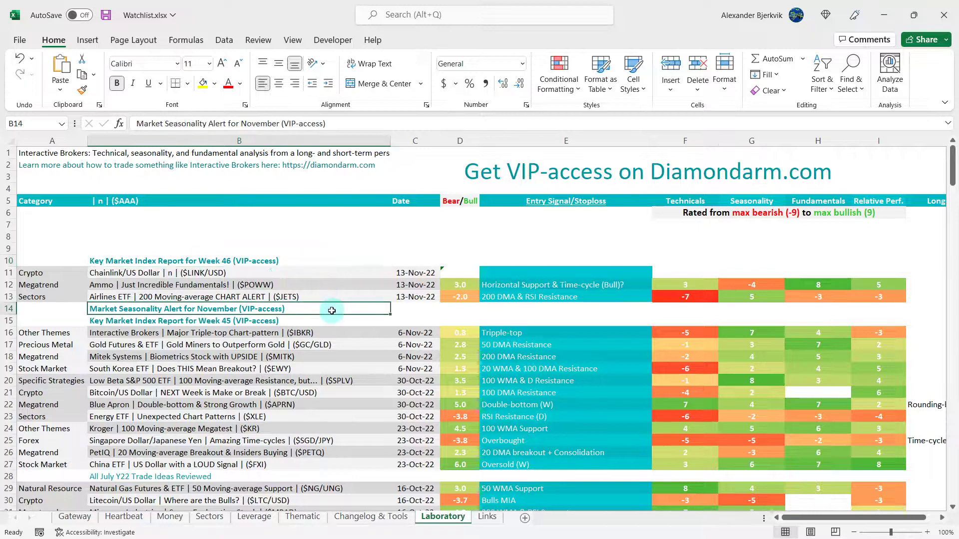
pyautogui.click(321, 322)
pyautogui.click(322, 308)
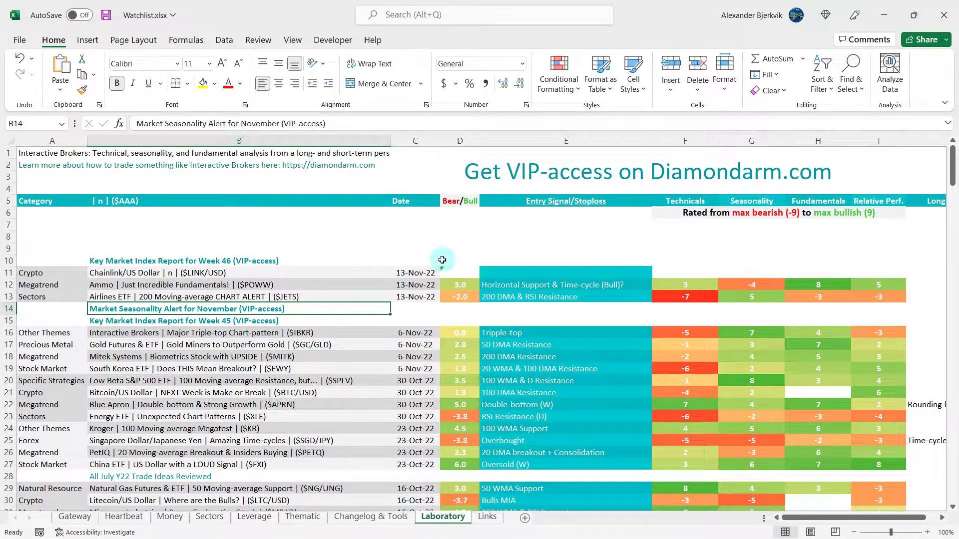
# - Review the Ammo ($POWW) watchlist entry and the Diamondarm.com VIP-access heading, ending on an empty cell above the list
pyautogui.click(386, 247)
pyautogui.click(332, 286)
pyautogui.click(336, 250)
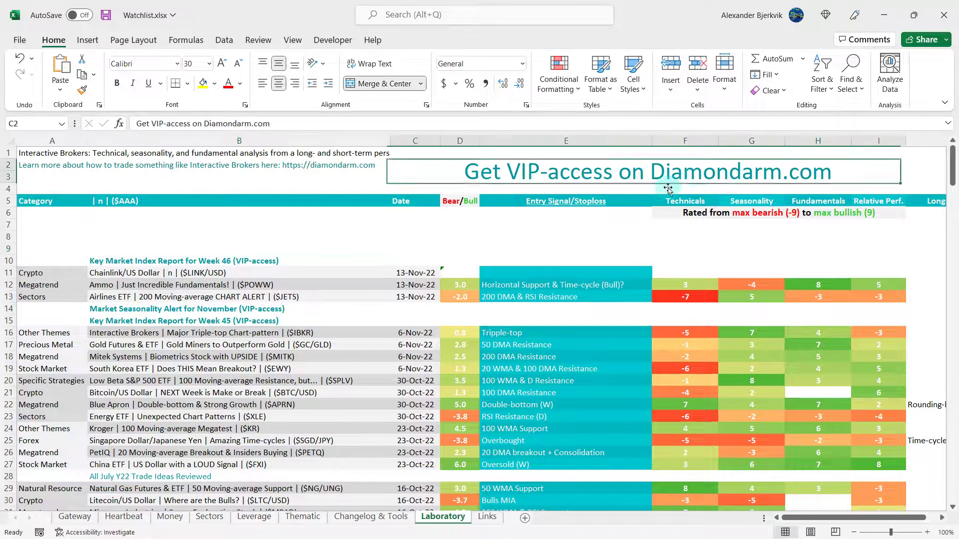
pyautogui.click(313, 234)
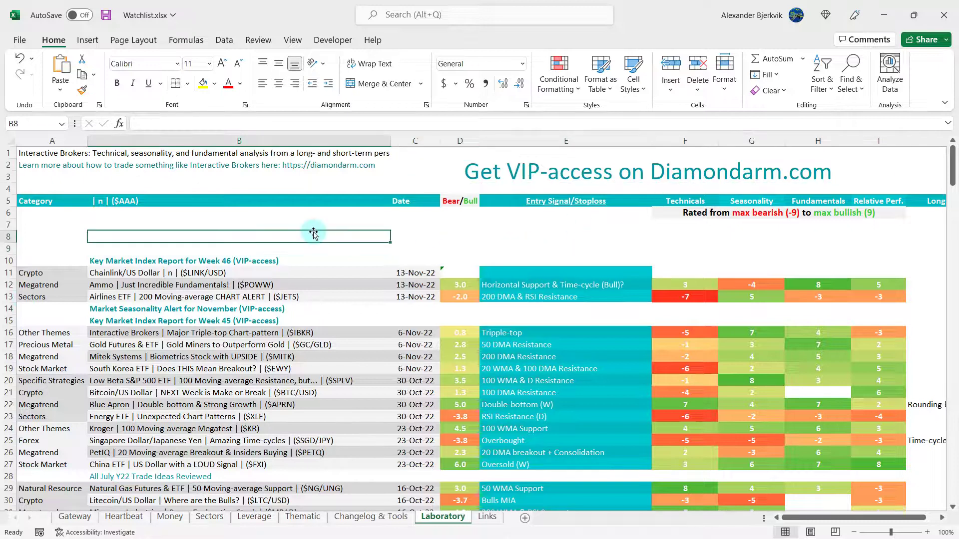
pyautogui.click(546, 245)
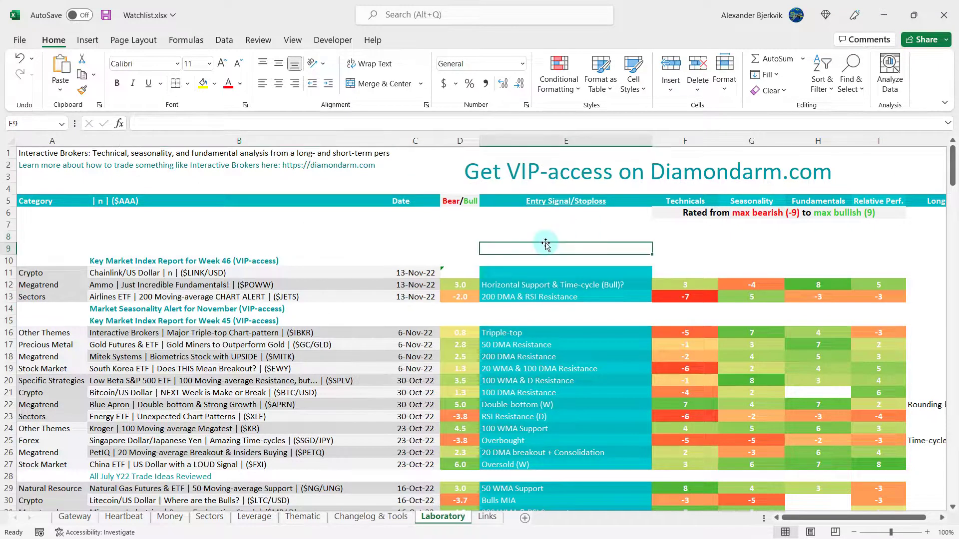